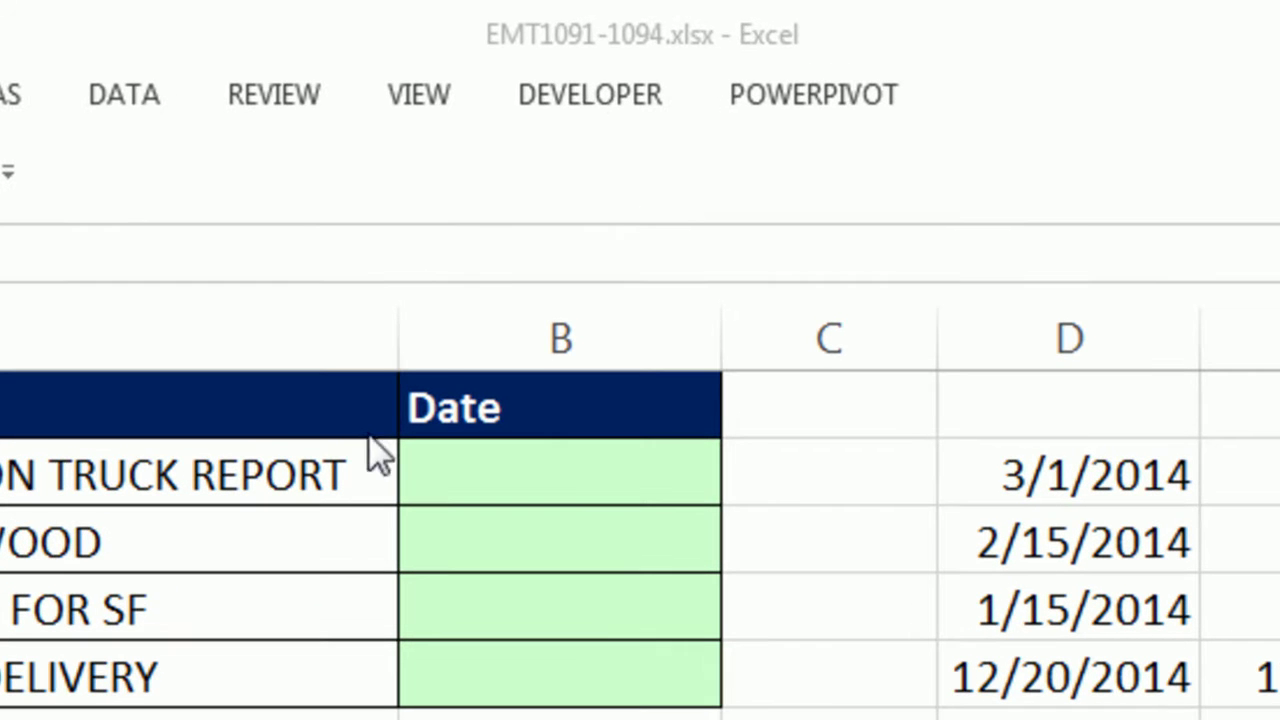
Step: Select the four descriptions in cells A8:A11 of the lower table
key(Right)
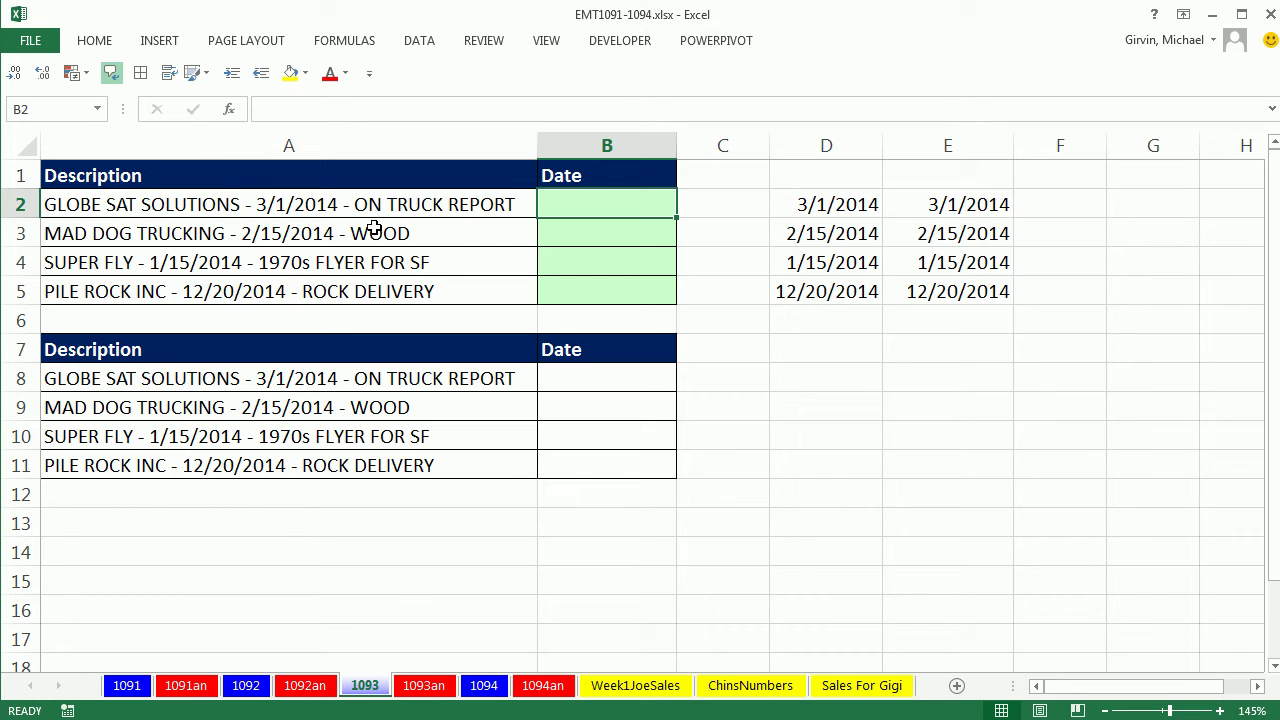
click(412, 378)
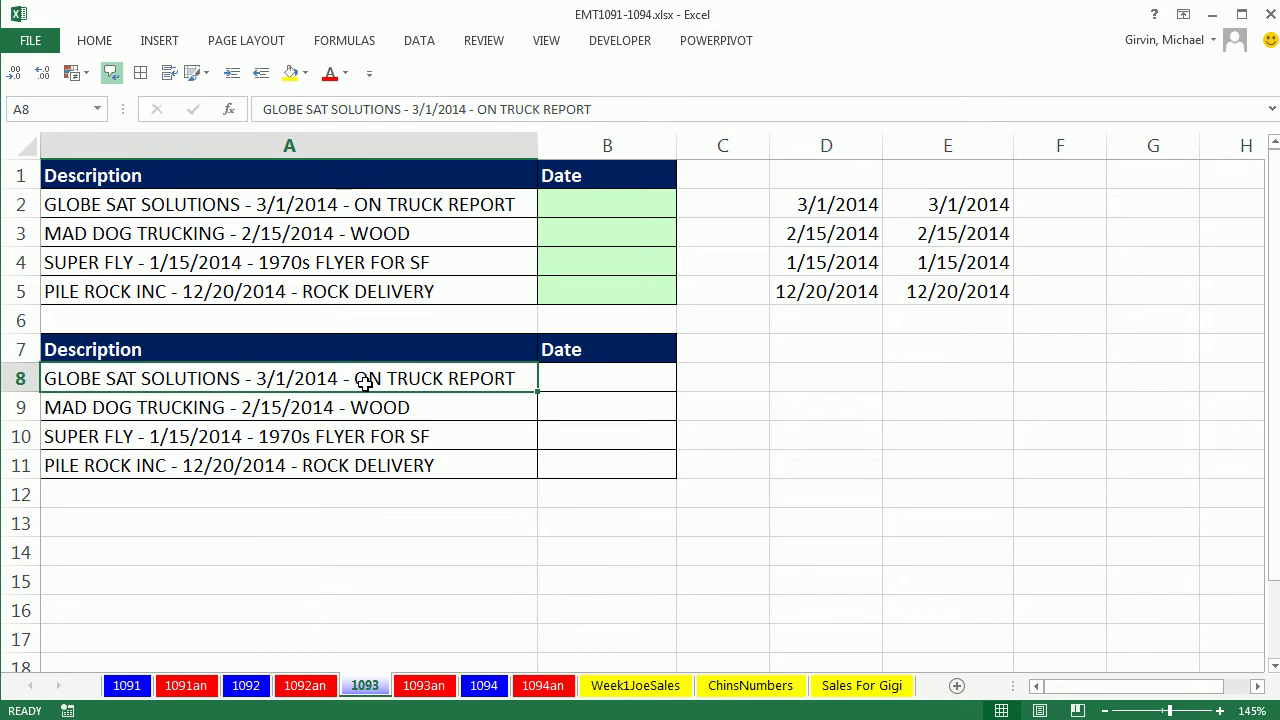
drag(361, 379, 378, 465)
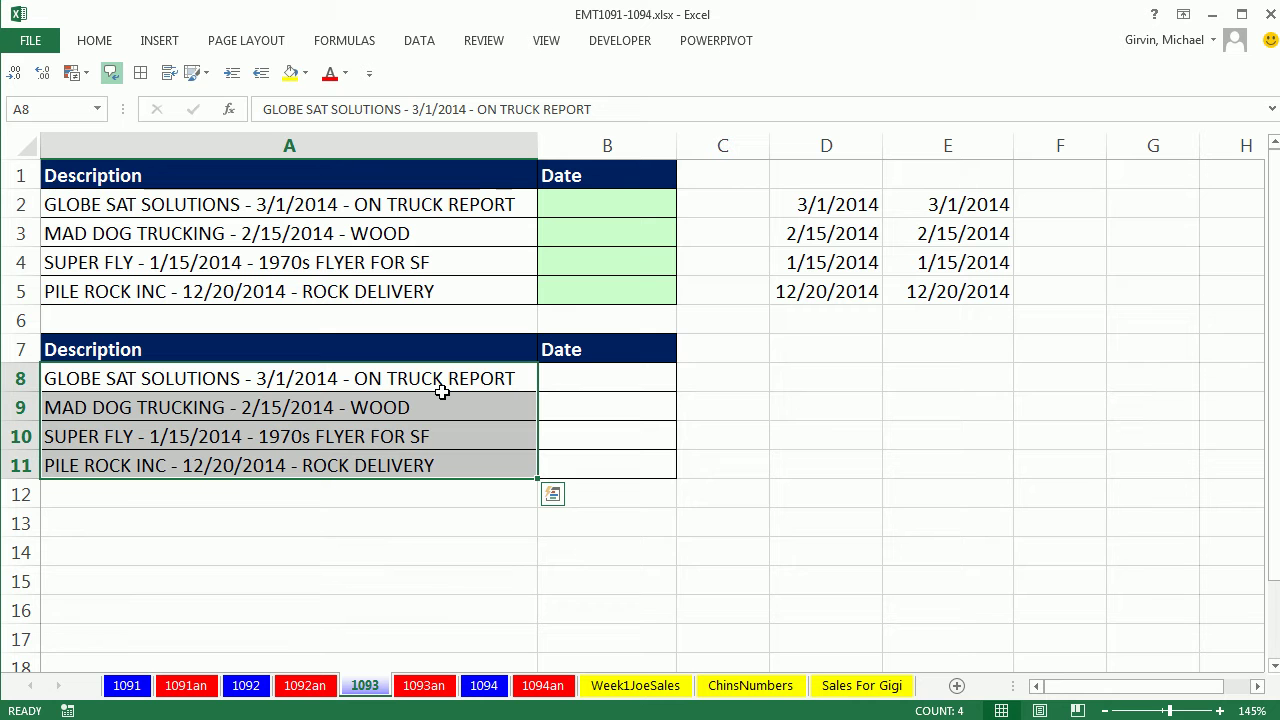
click(420, 42)
click(454, 103)
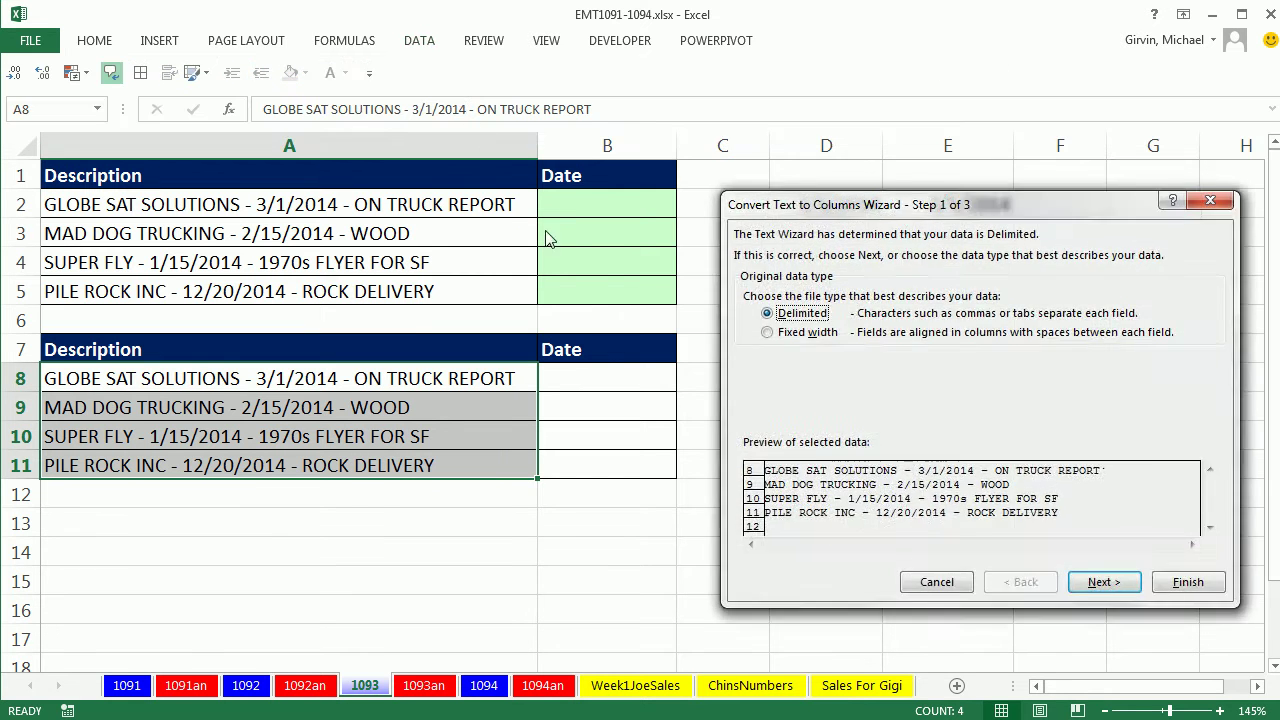
key(Escape)
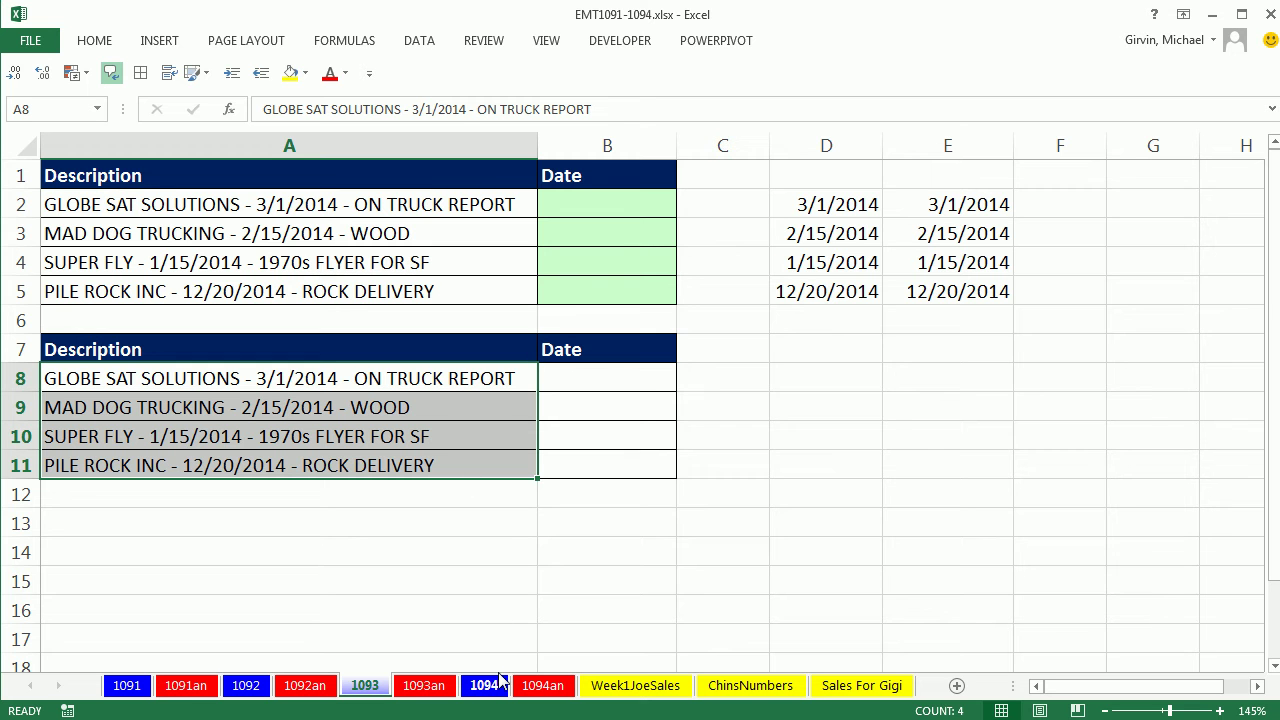
Step: Start Text to Columns on the selected descriptions, treating the data as Delimited
key(alt)
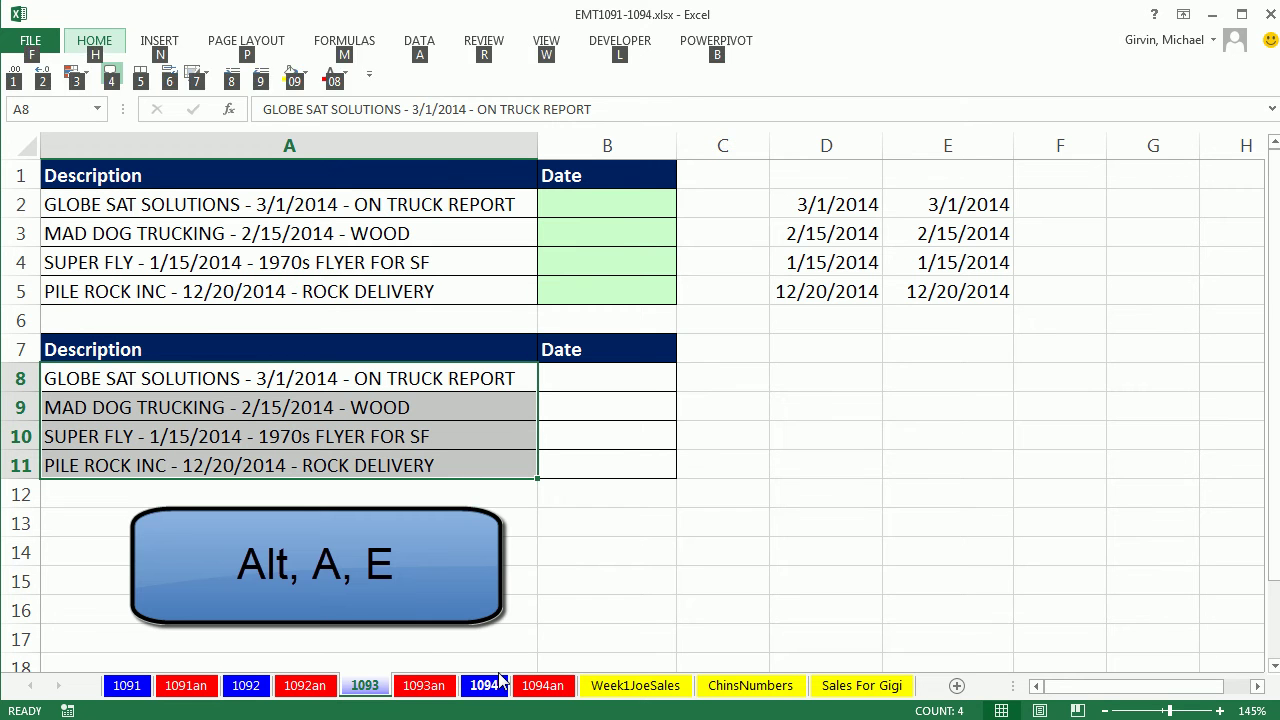
key(a)
key(e)
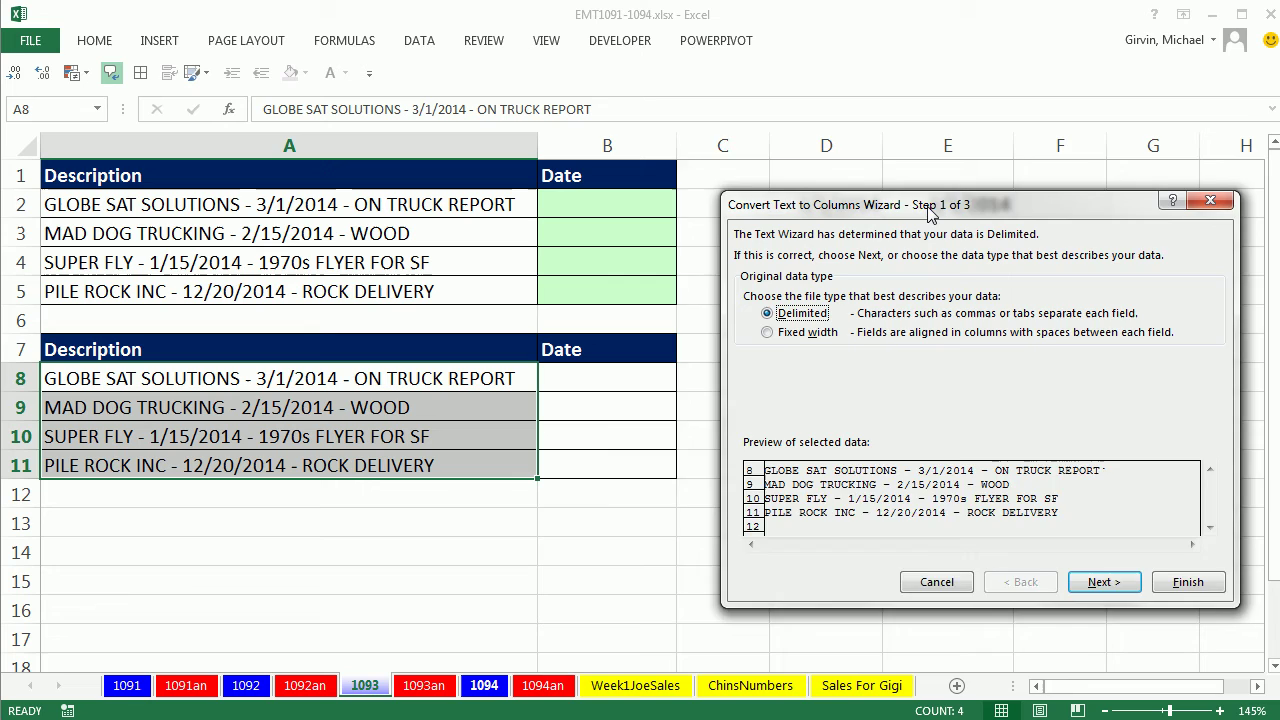
drag(932, 212, 837, 158)
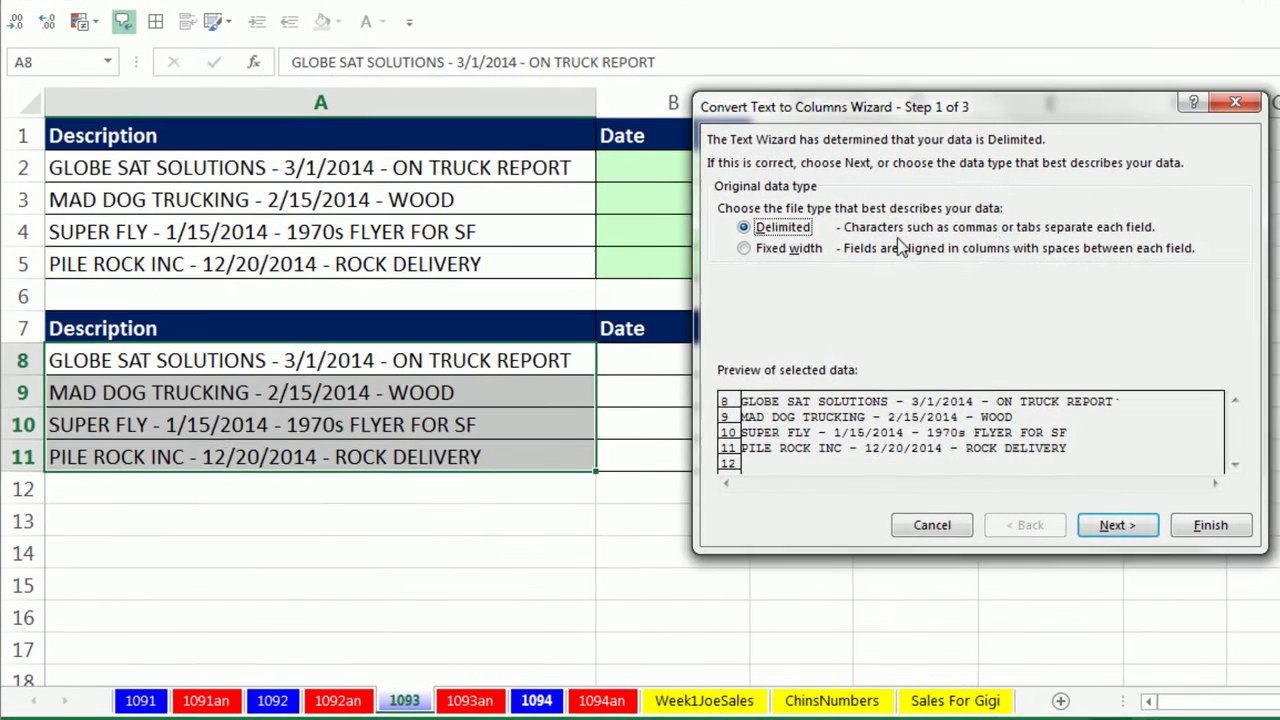
click(1031, 528)
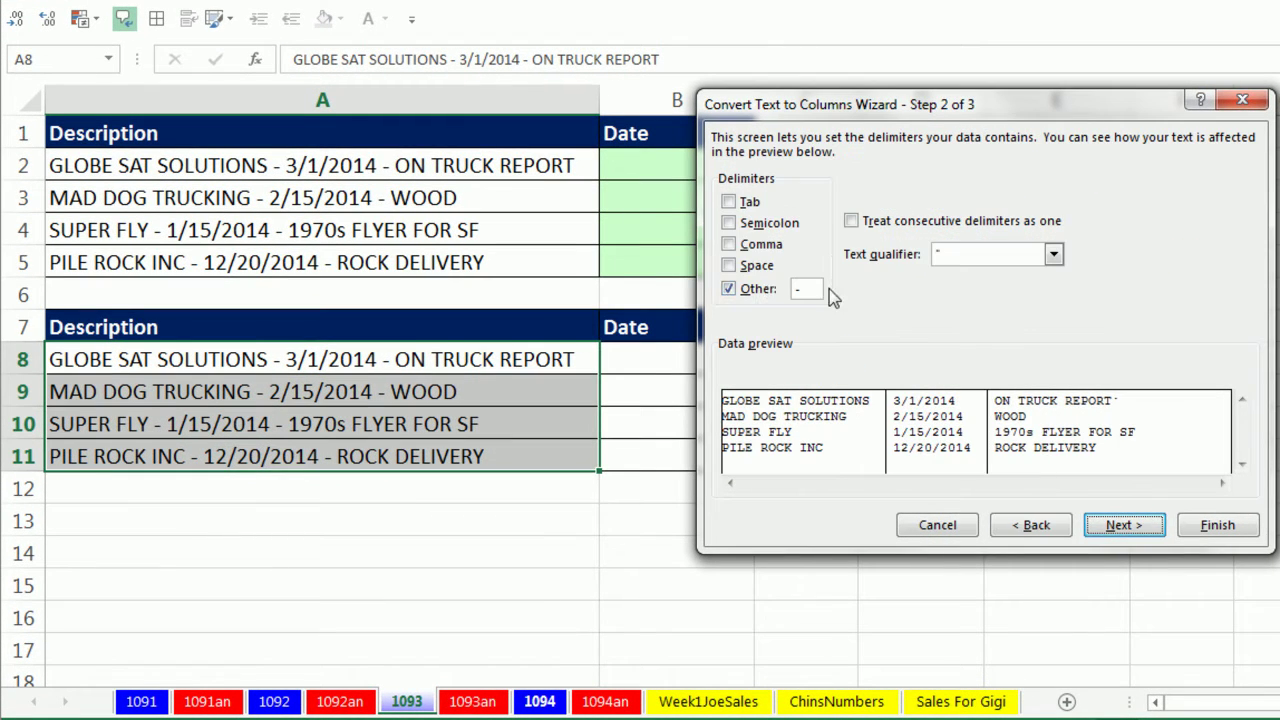
Step: Split the text only at a custom "-" delimiter, leaving Tab off, and continue to the column formats
click(731, 204)
click(729, 289)
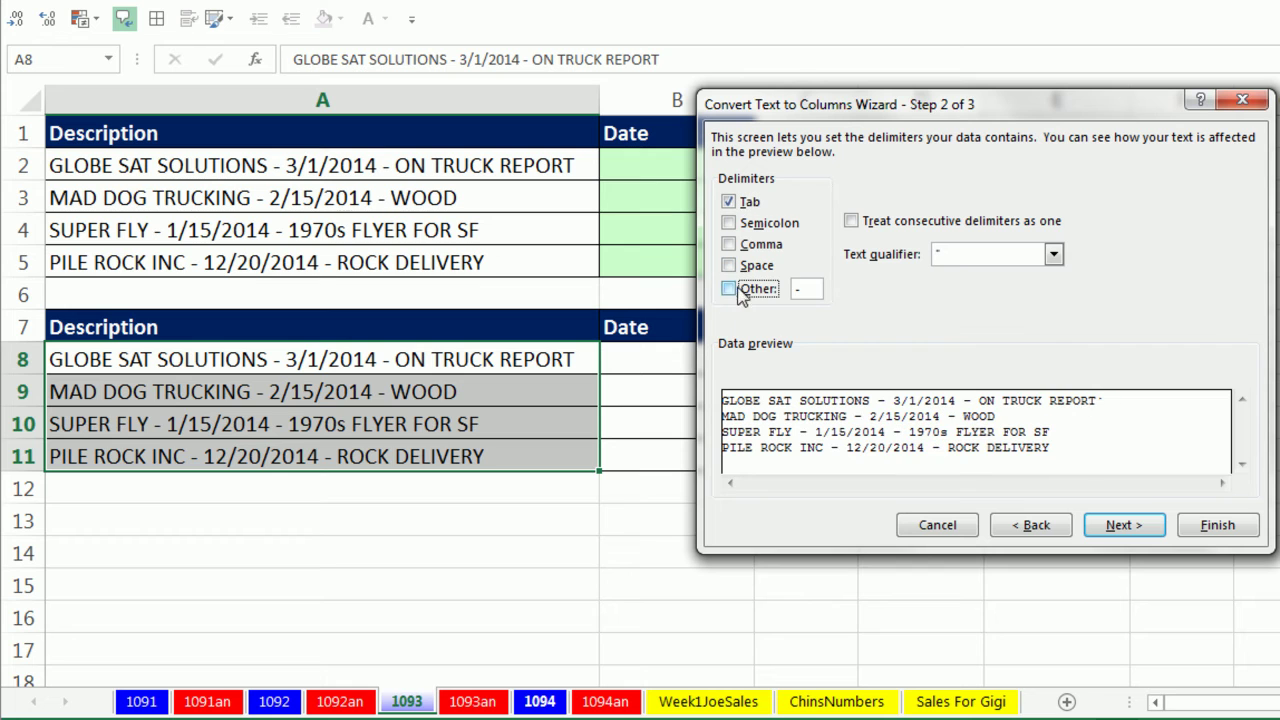
click(800, 289)
key(BackSpace)
click(729, 202)
click(815, 291)
text(-)
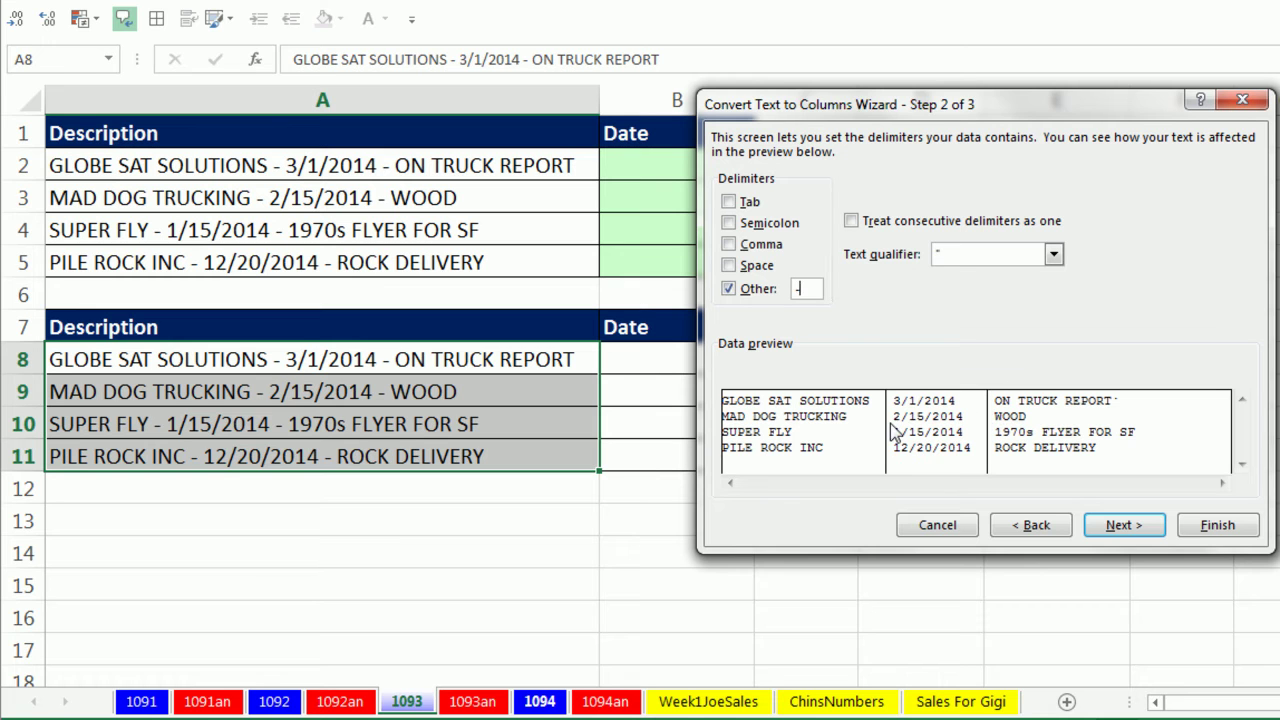
click(1125, 533)
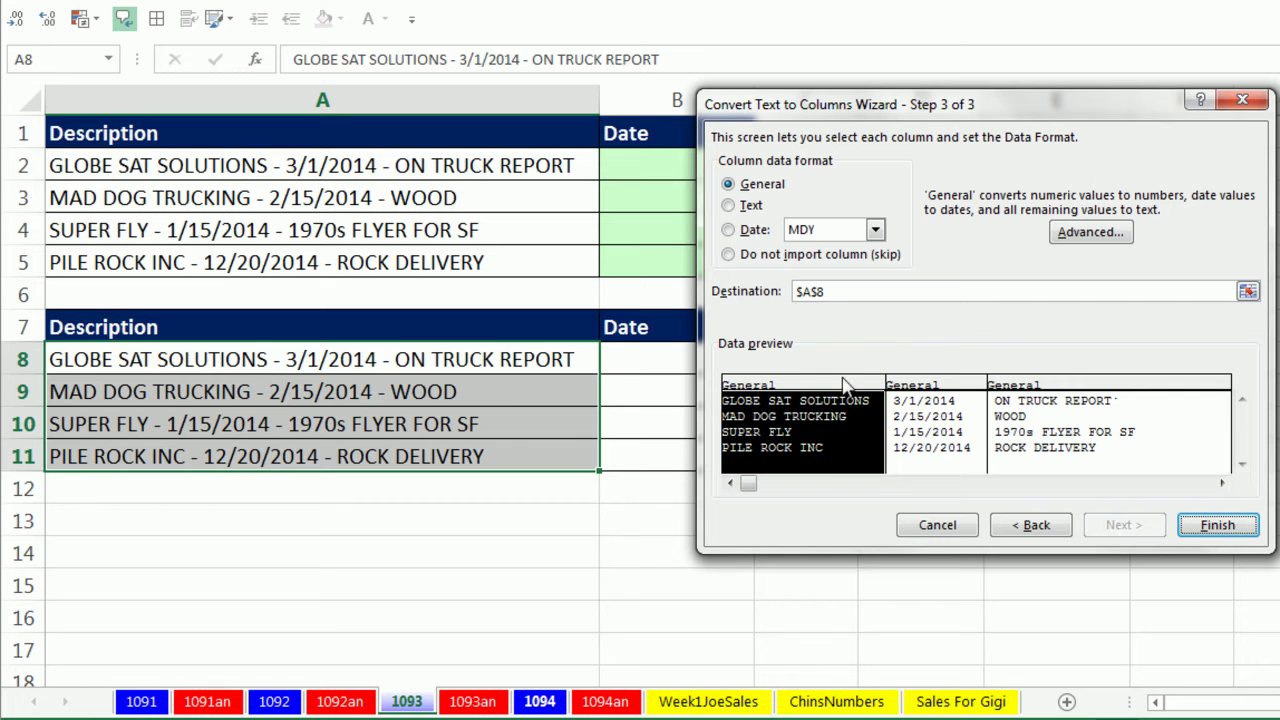
Step: Exclude the third and first preview columns from the import, leaving only the date column
click(1040, 390)
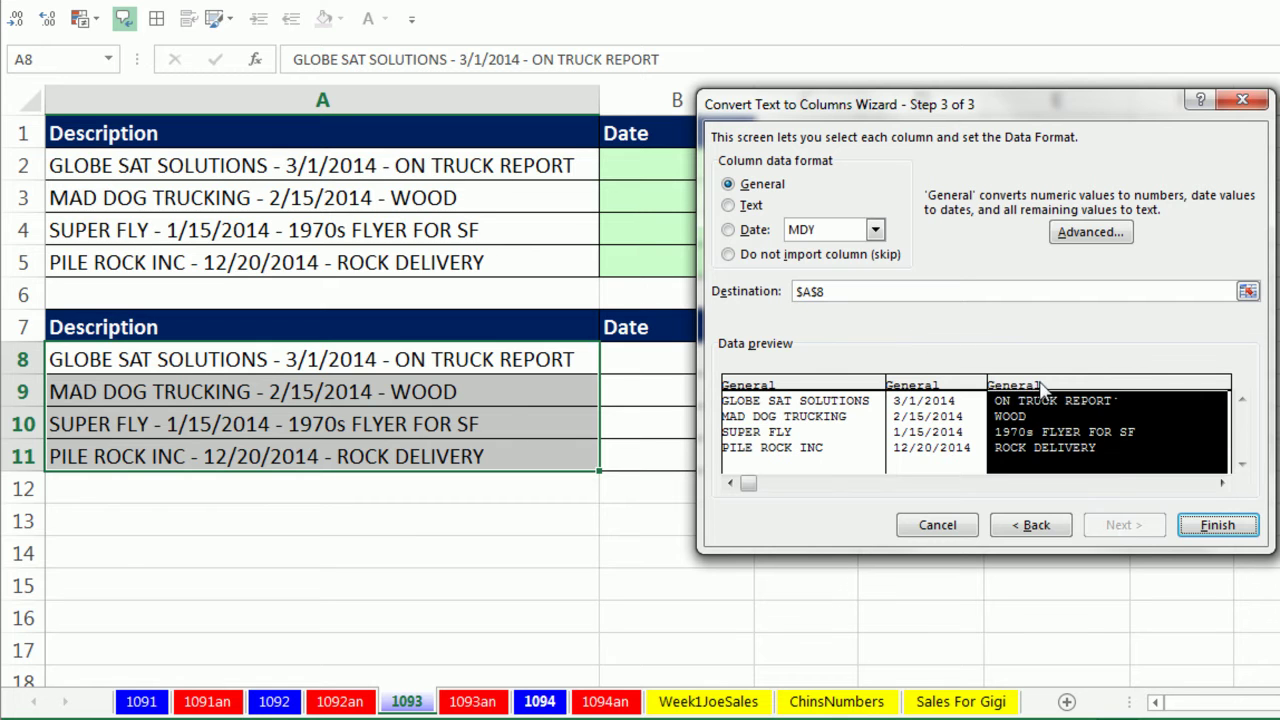
click(960, 390)
click(1018, 390)
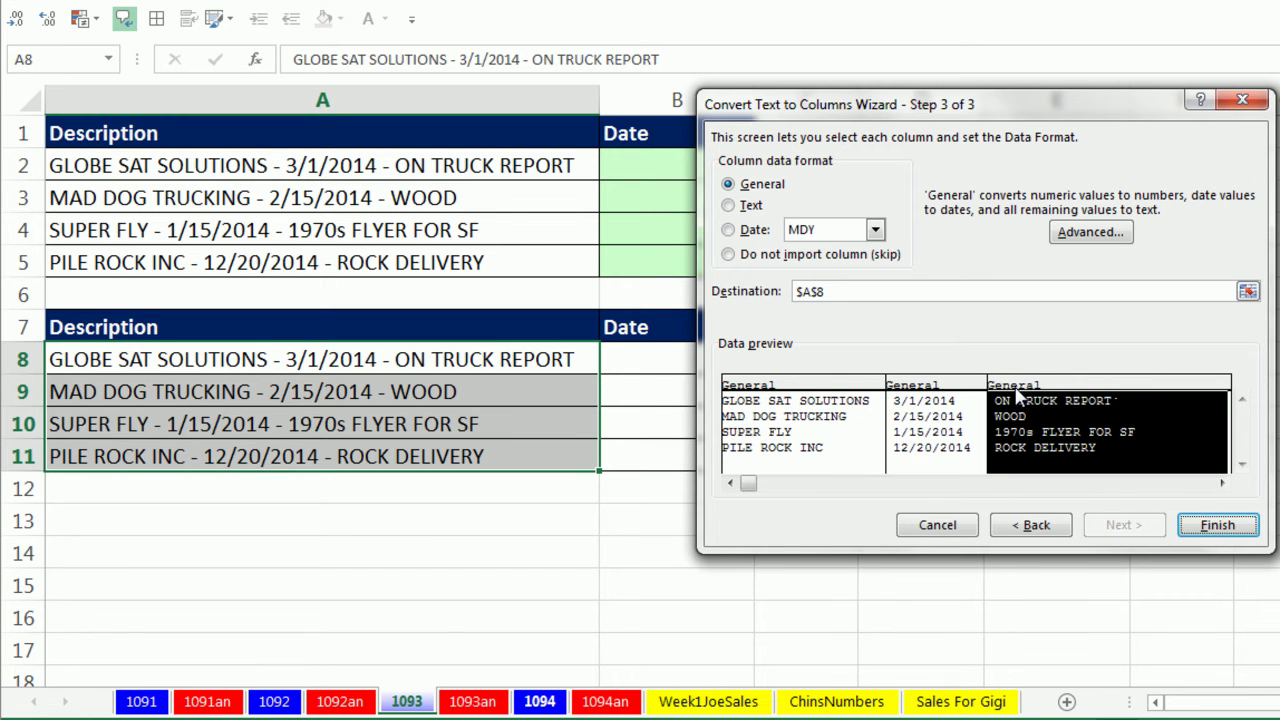
click(729, 255)
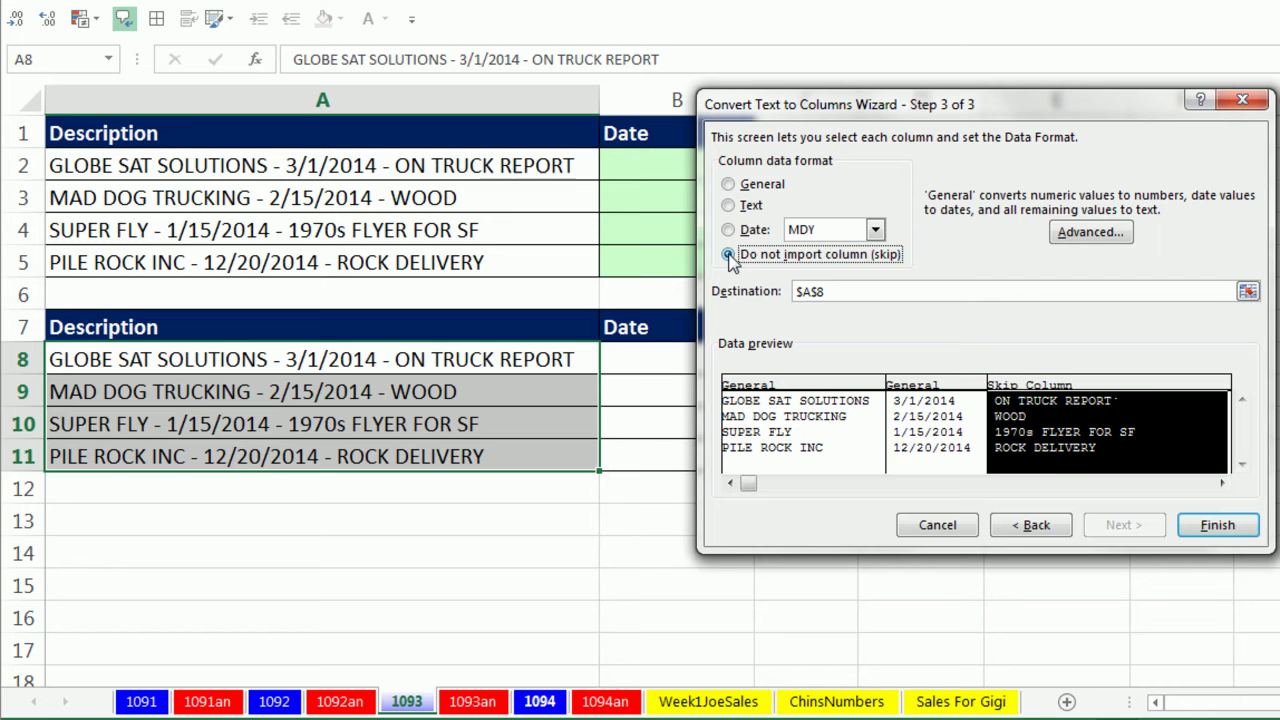
click(767, 392)
click(729, 255)
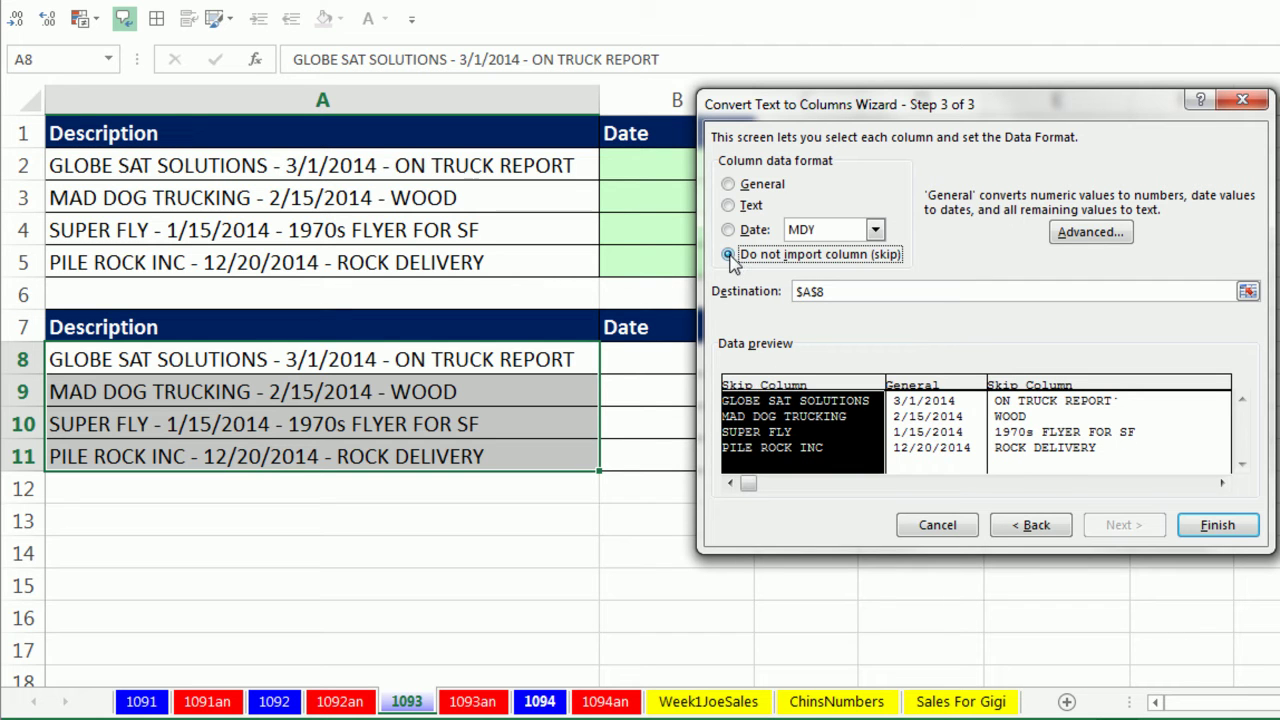
Step: Format the middle column as an MDY date and output the split to cell B8
click(937, 402)
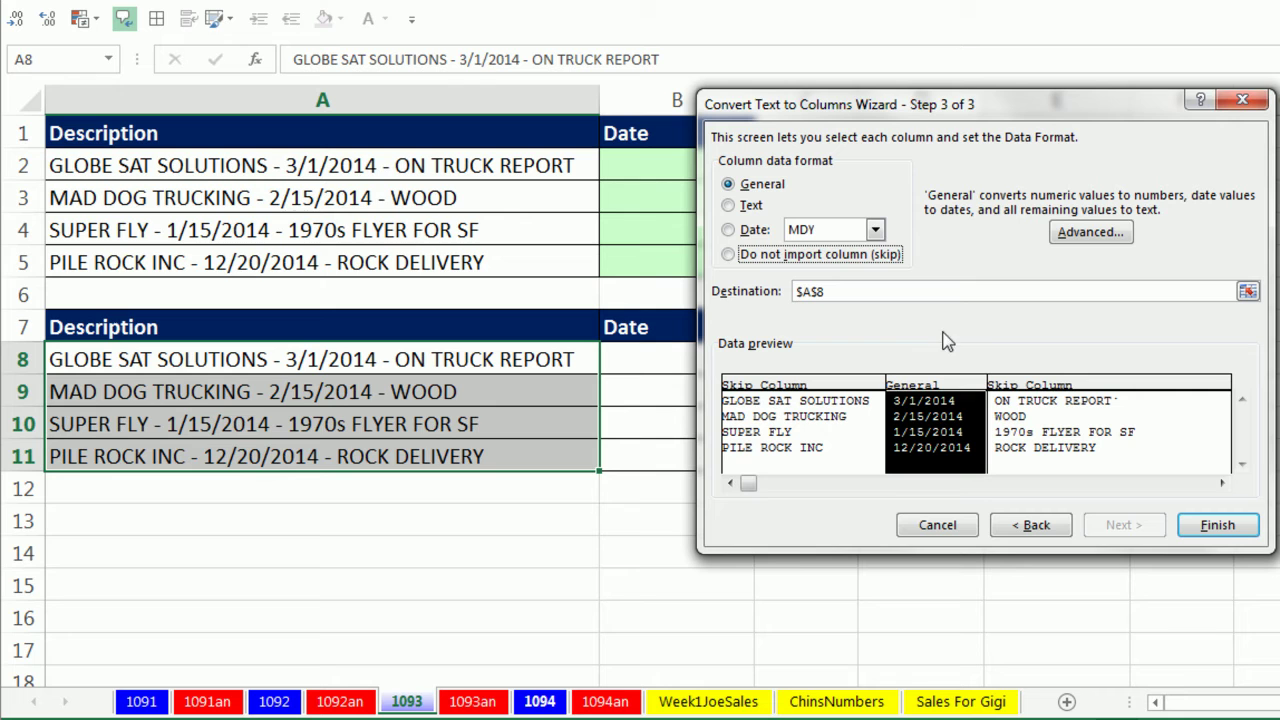
click(728, 230)
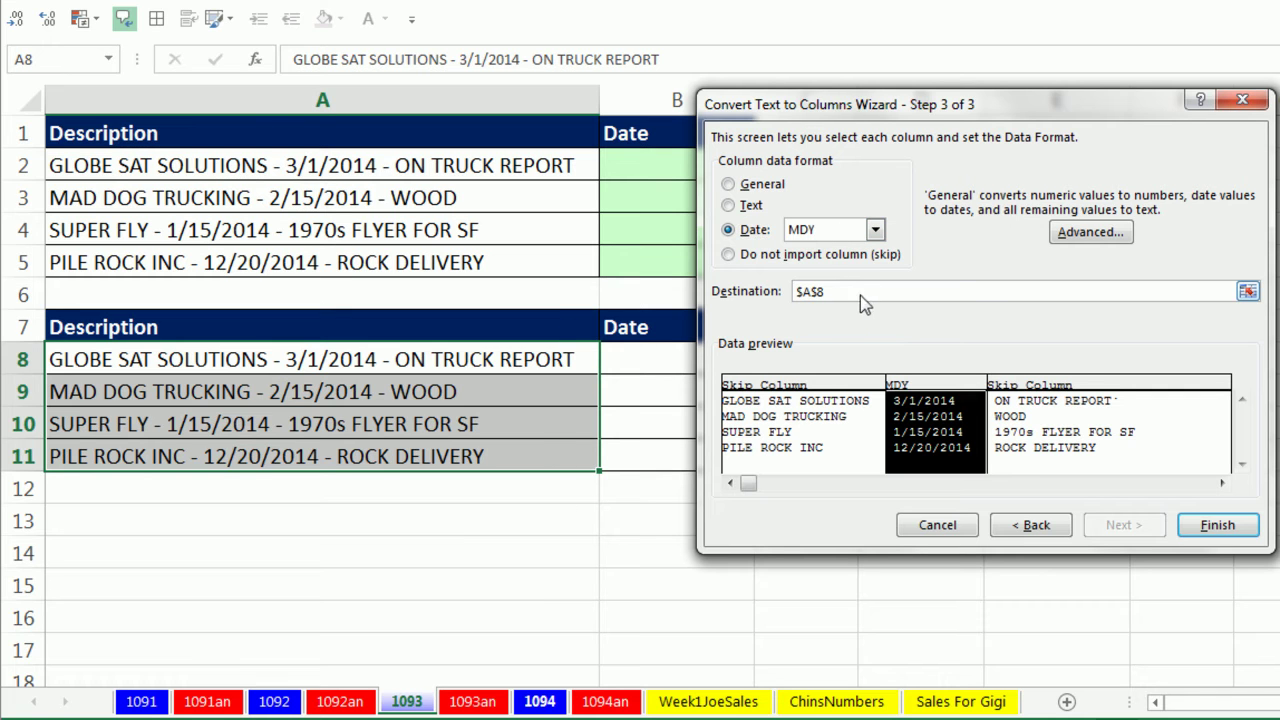
drag(860, 295, 790, 292)
click(655, 352)
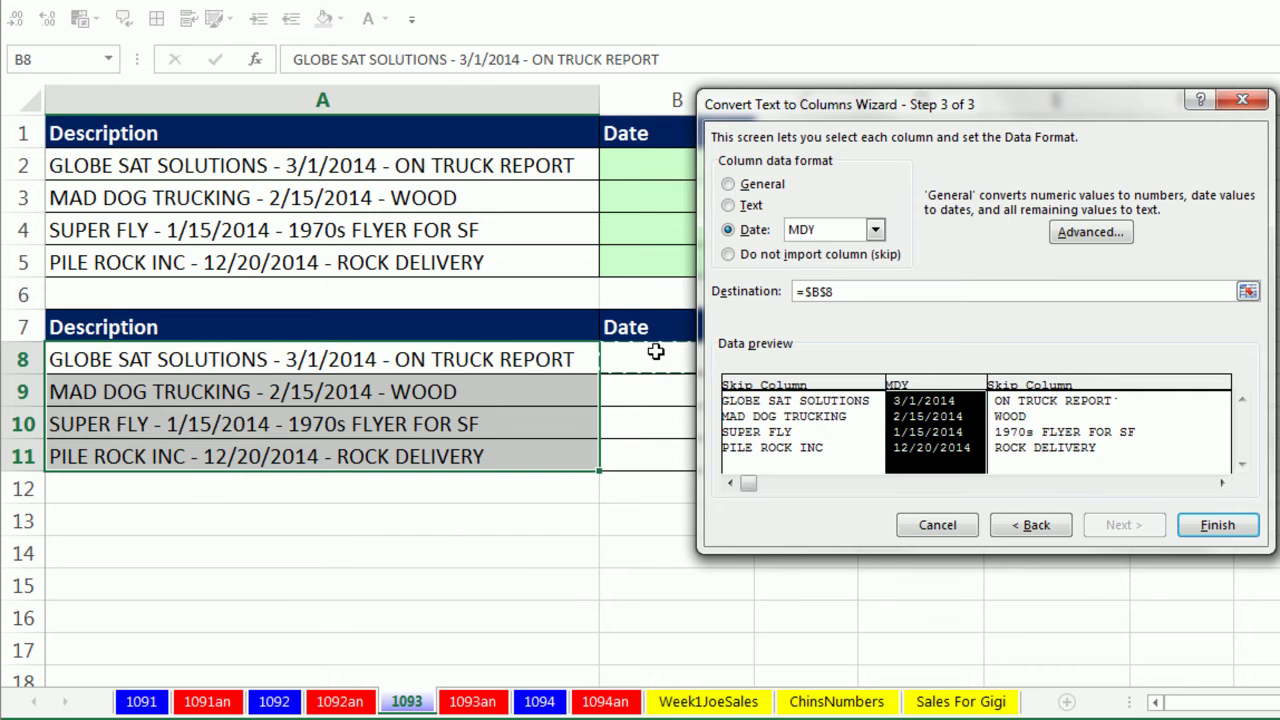
click(1218, 526)
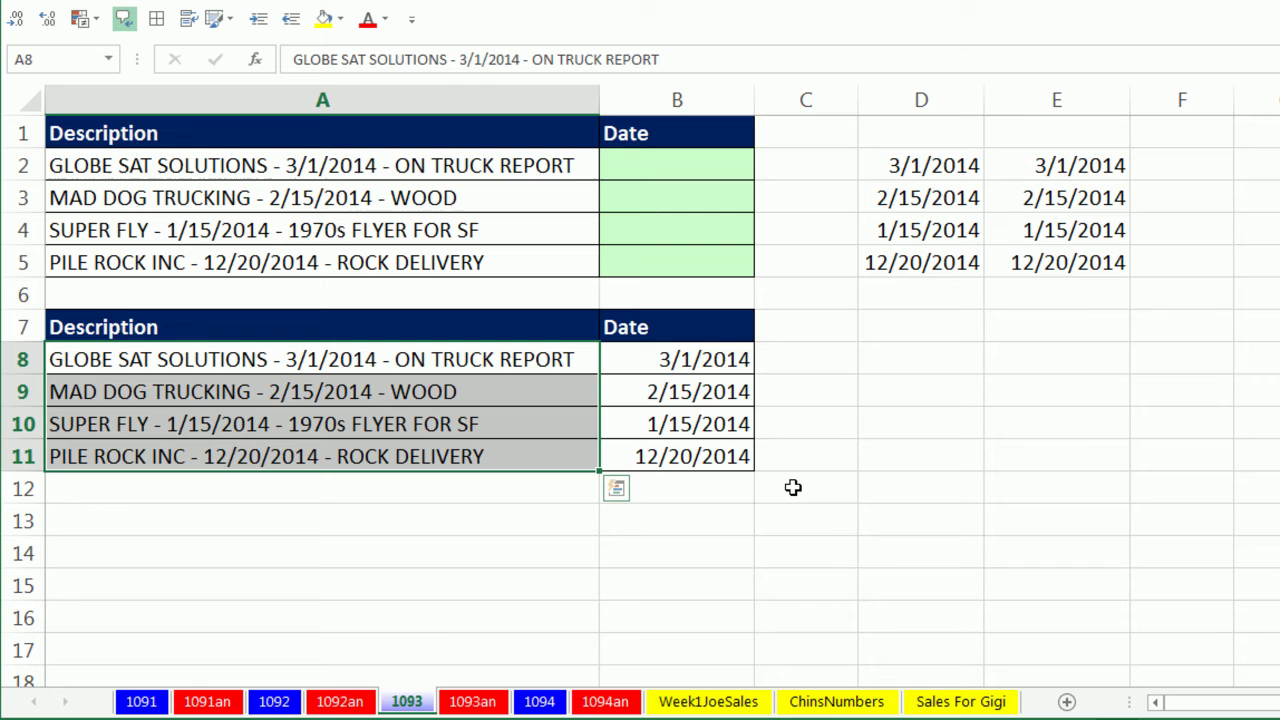
Step: Enter =SUBSTITUTE(A2,"-","^",2) in cell B2 to replace the second hyphen in the description
click(708, 174)
text(=)
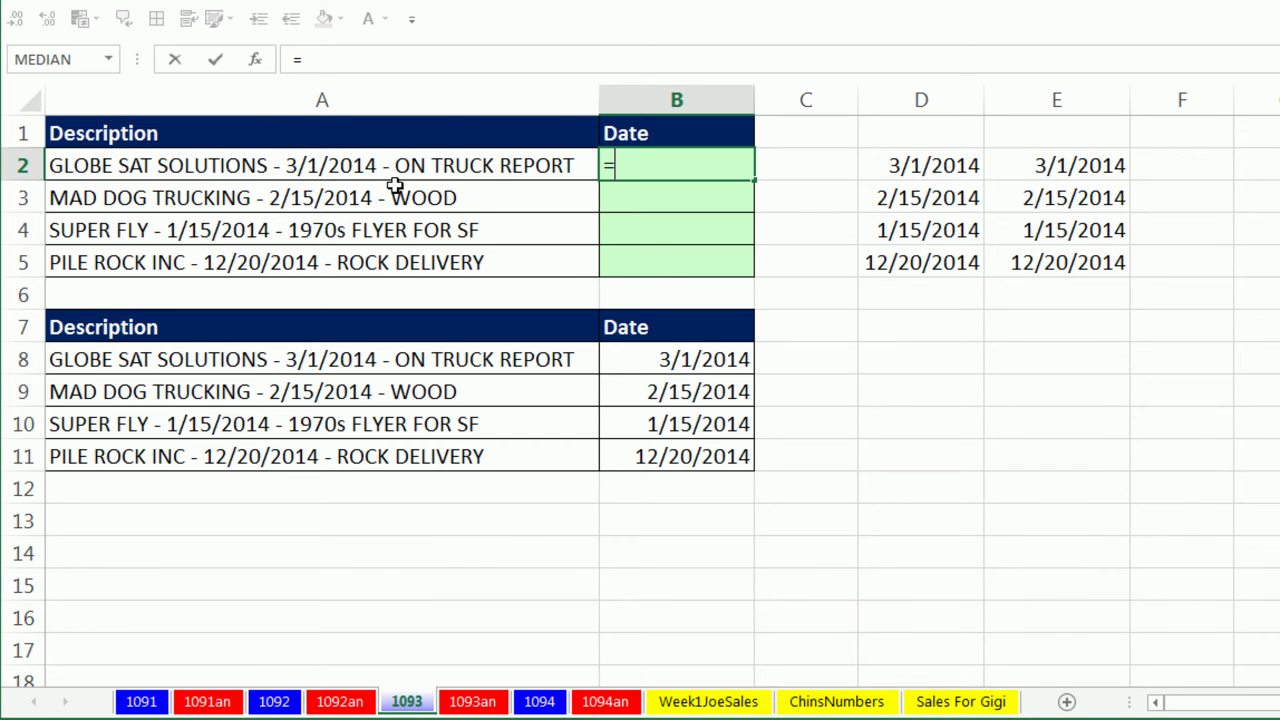
text(sub)
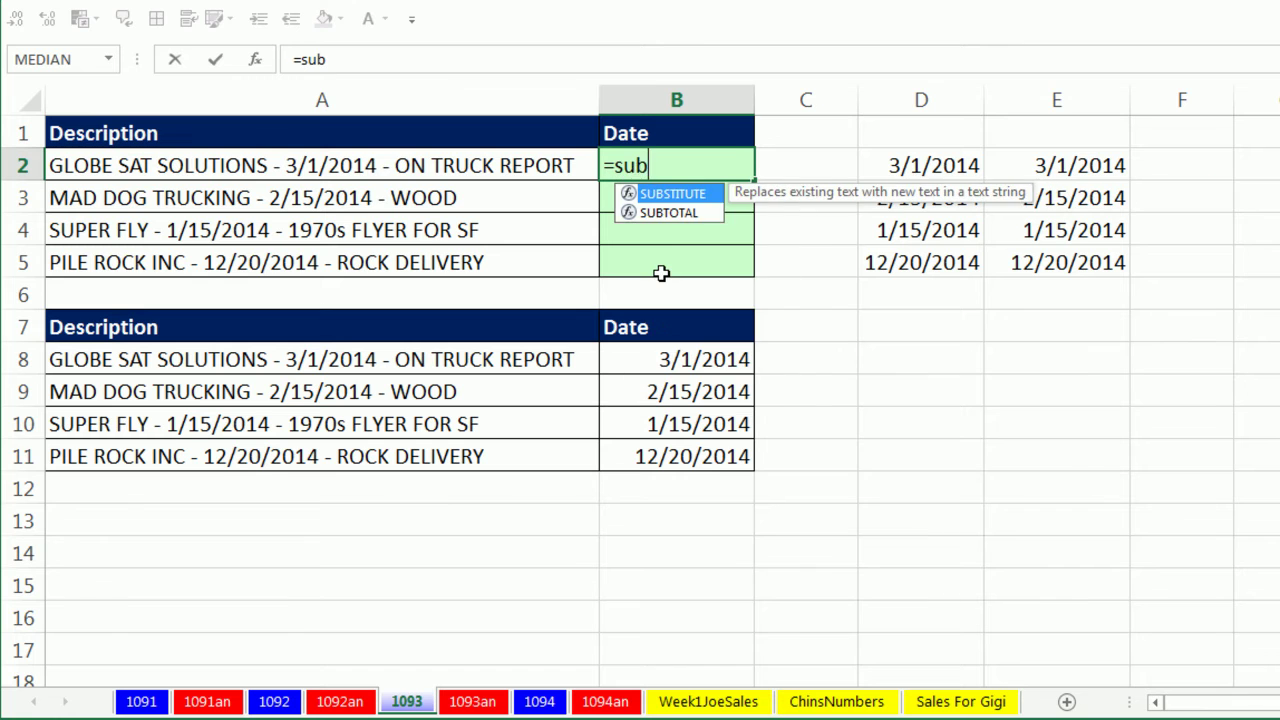
key(Tab)
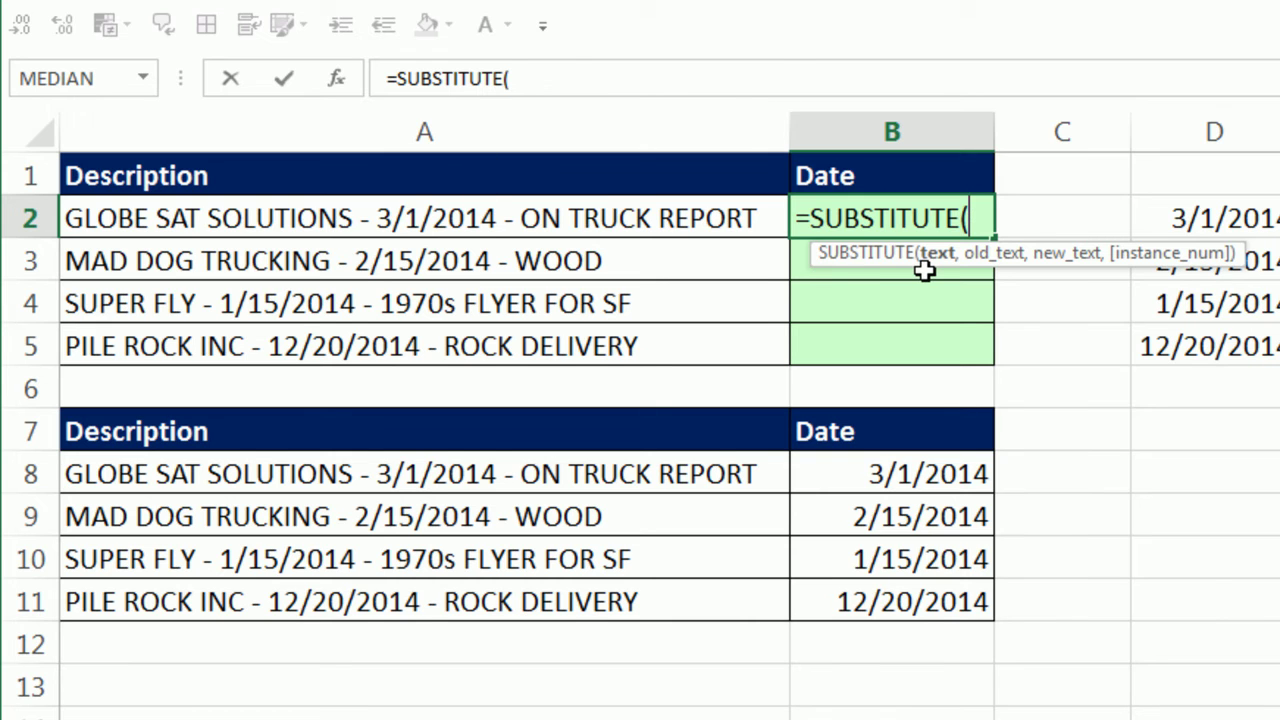
click(591, 212)
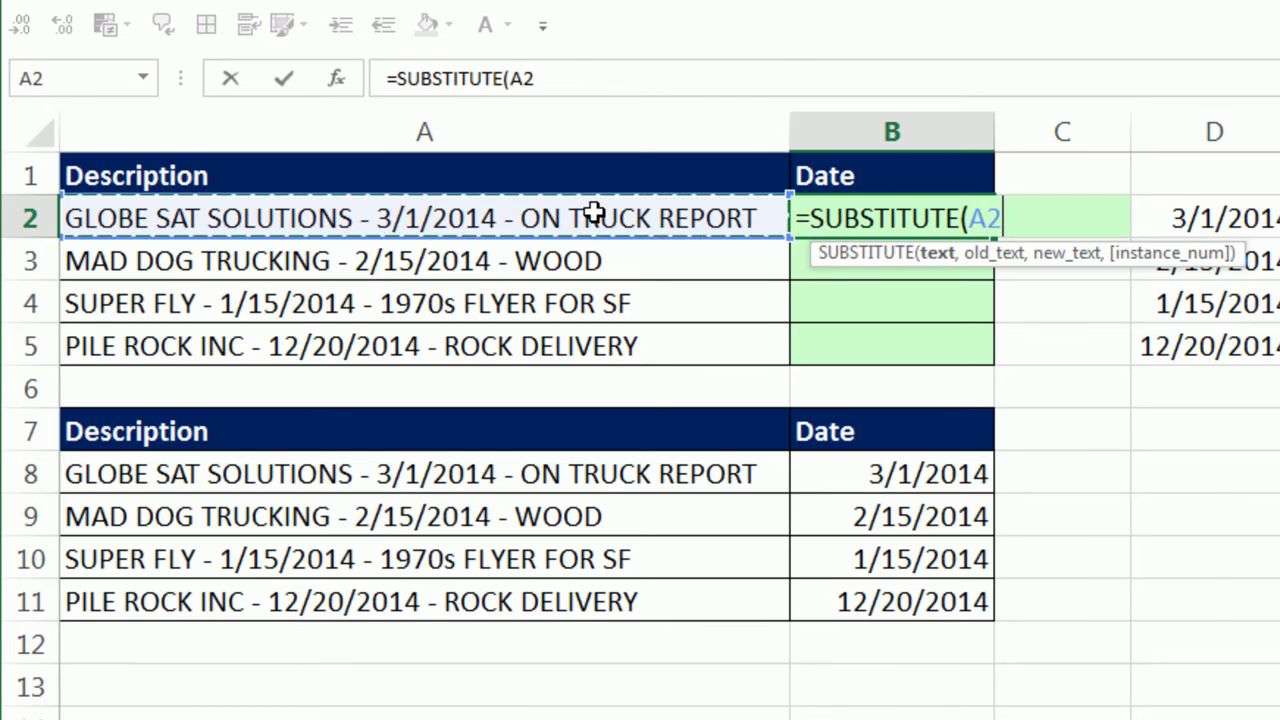
text(,)
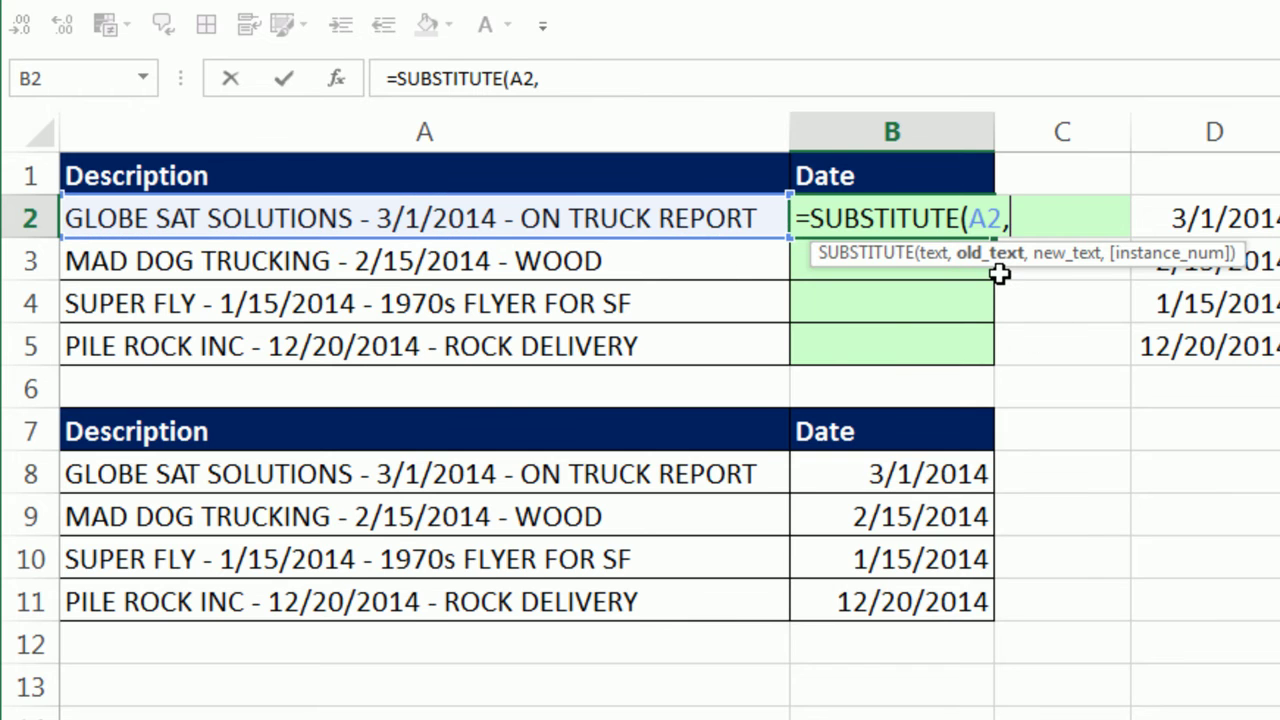
text("-",)
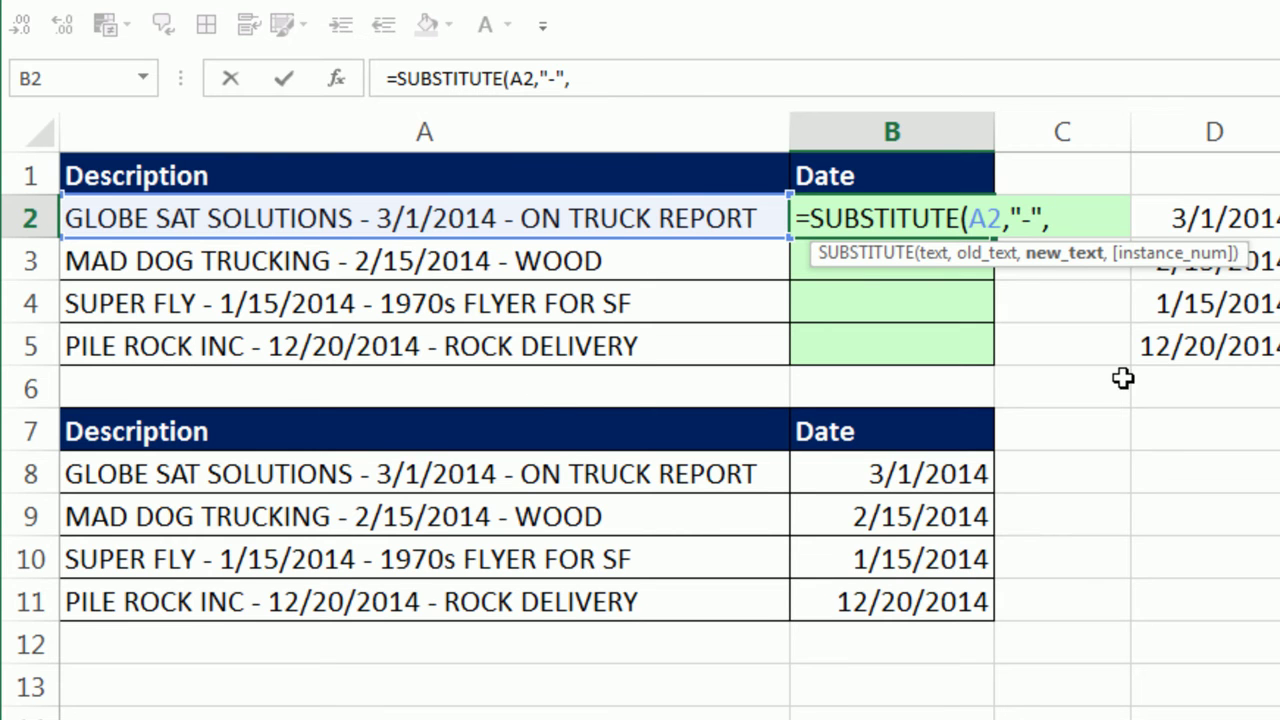
text("^)
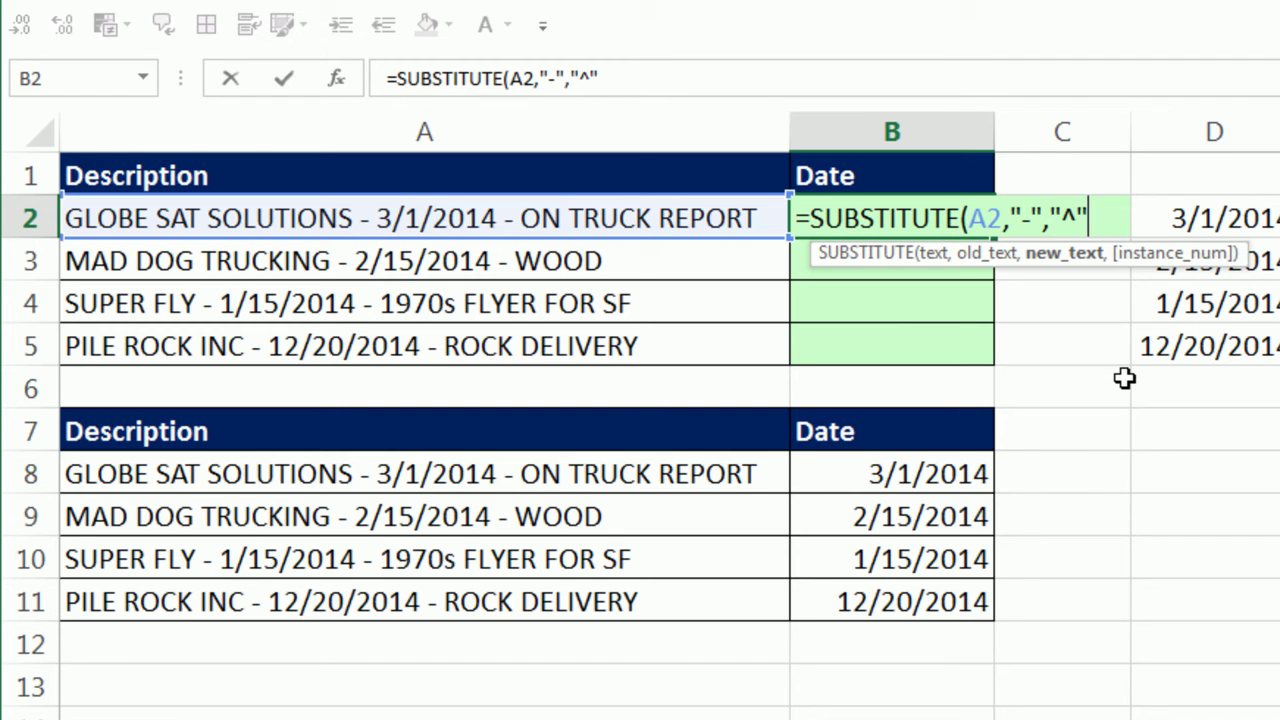
text(",2)
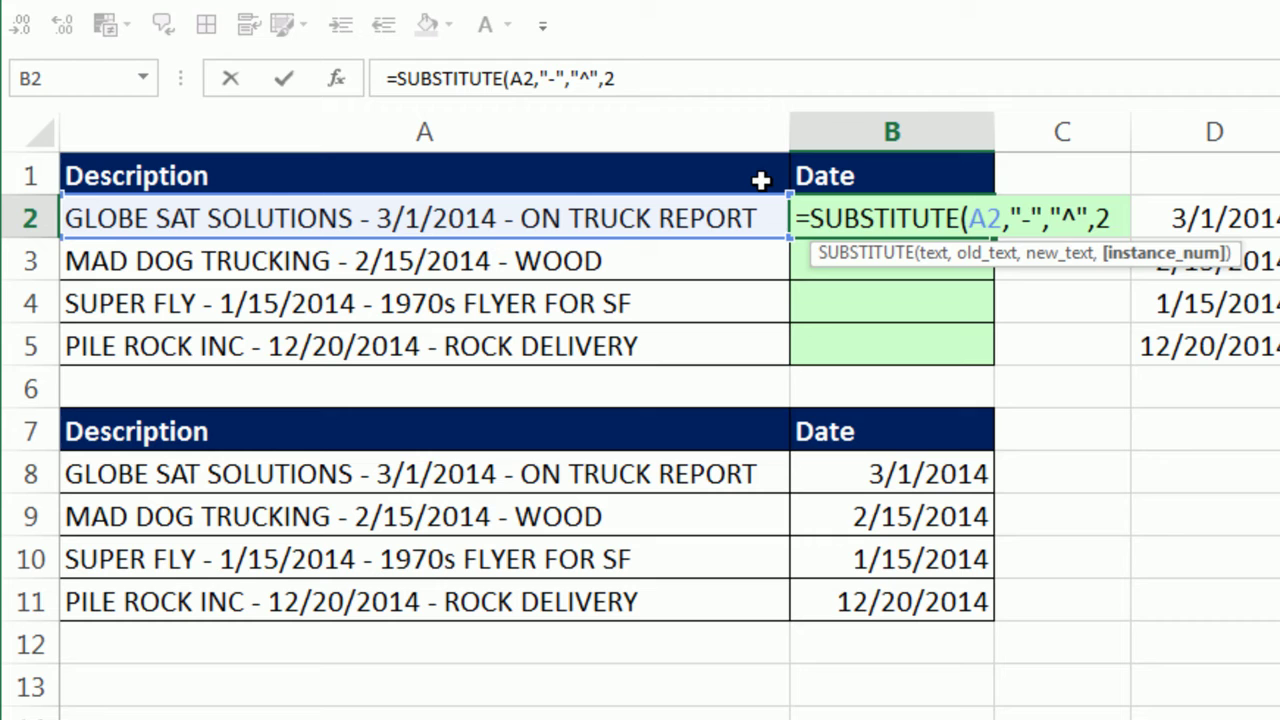
text())
key(ctrl+Return)
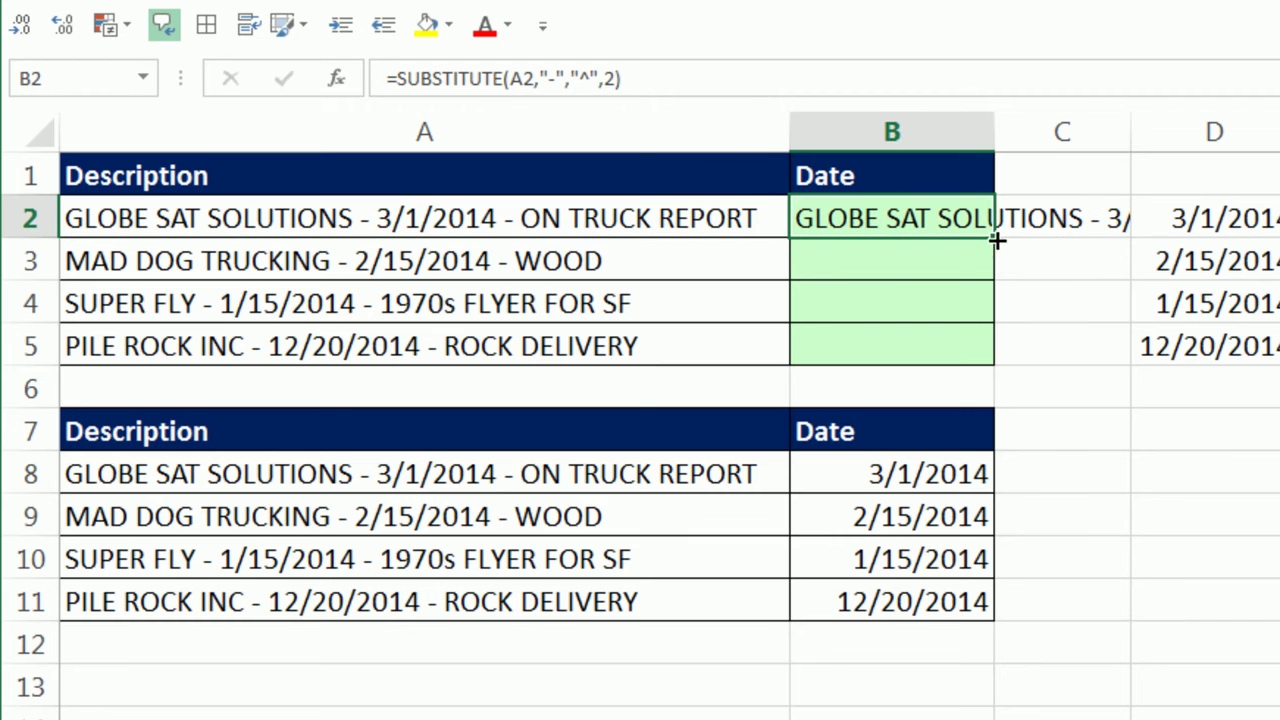
Step: Fill the SUBSTITUTE formula down to B5 and widen column C so the overflowing text can be read
double_click(997, 240)
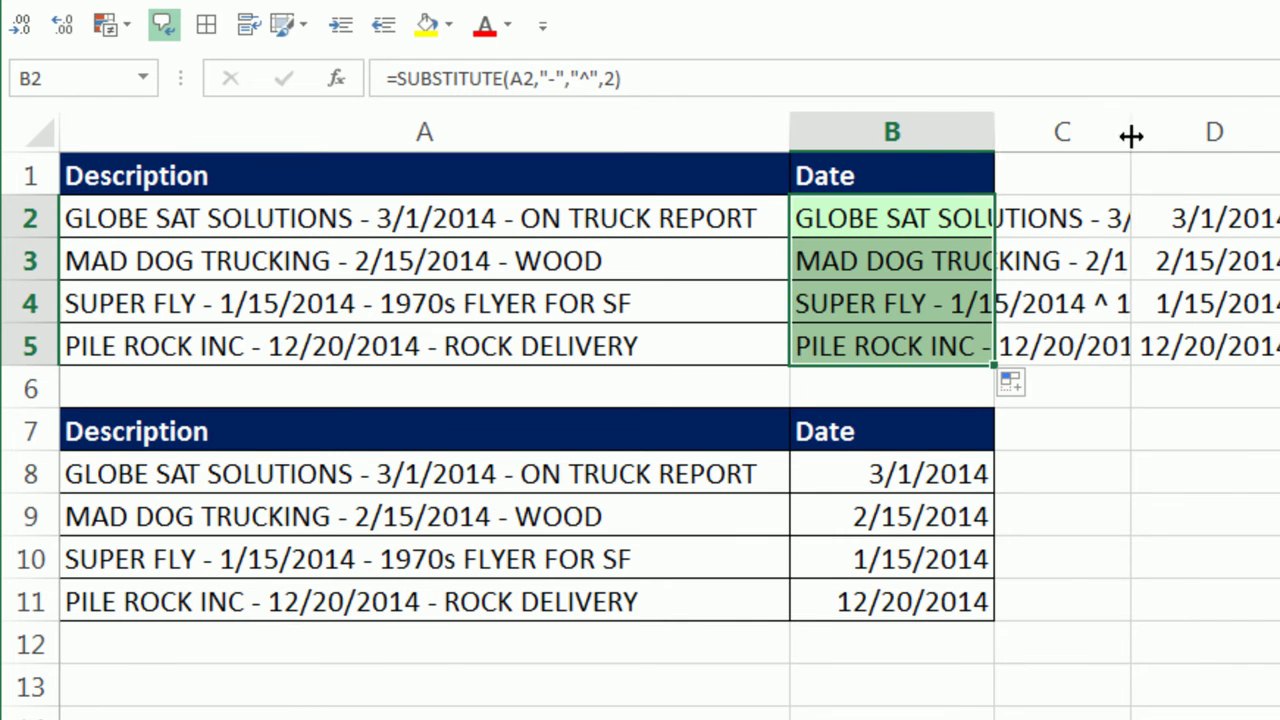
drag(1131, 136, 1278, 140)
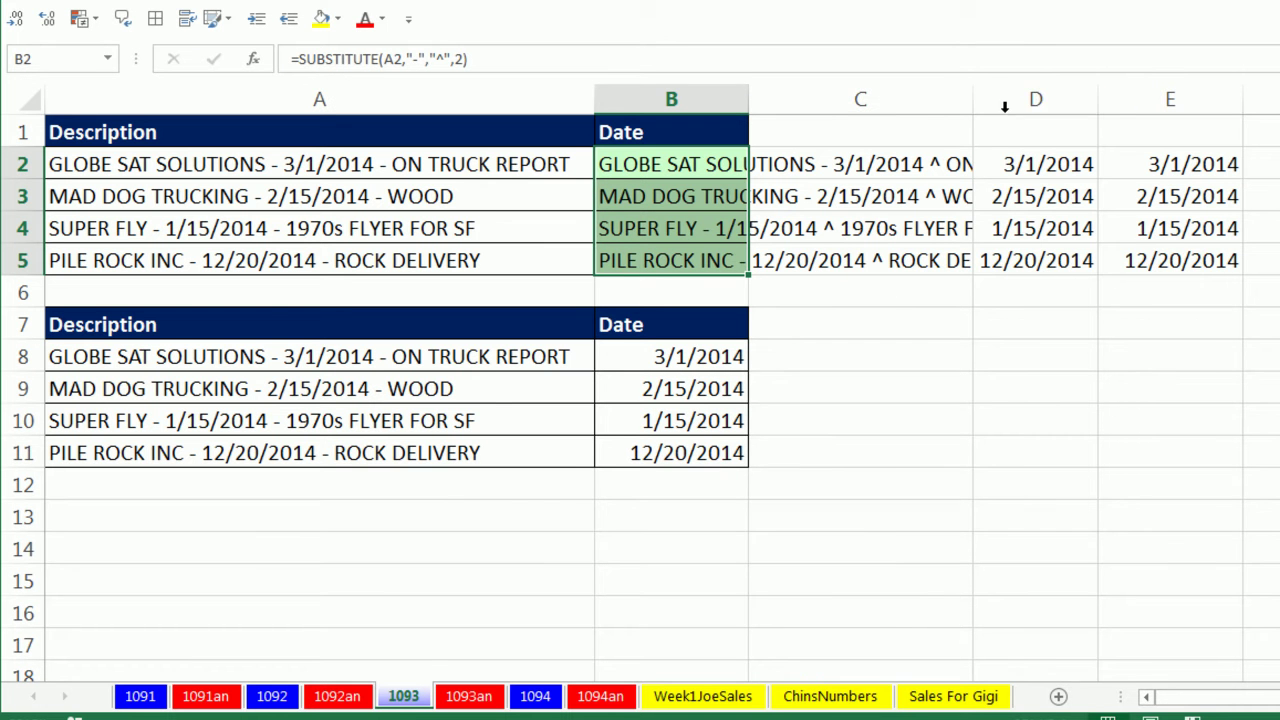
drag(974, 97, 1084, 100)
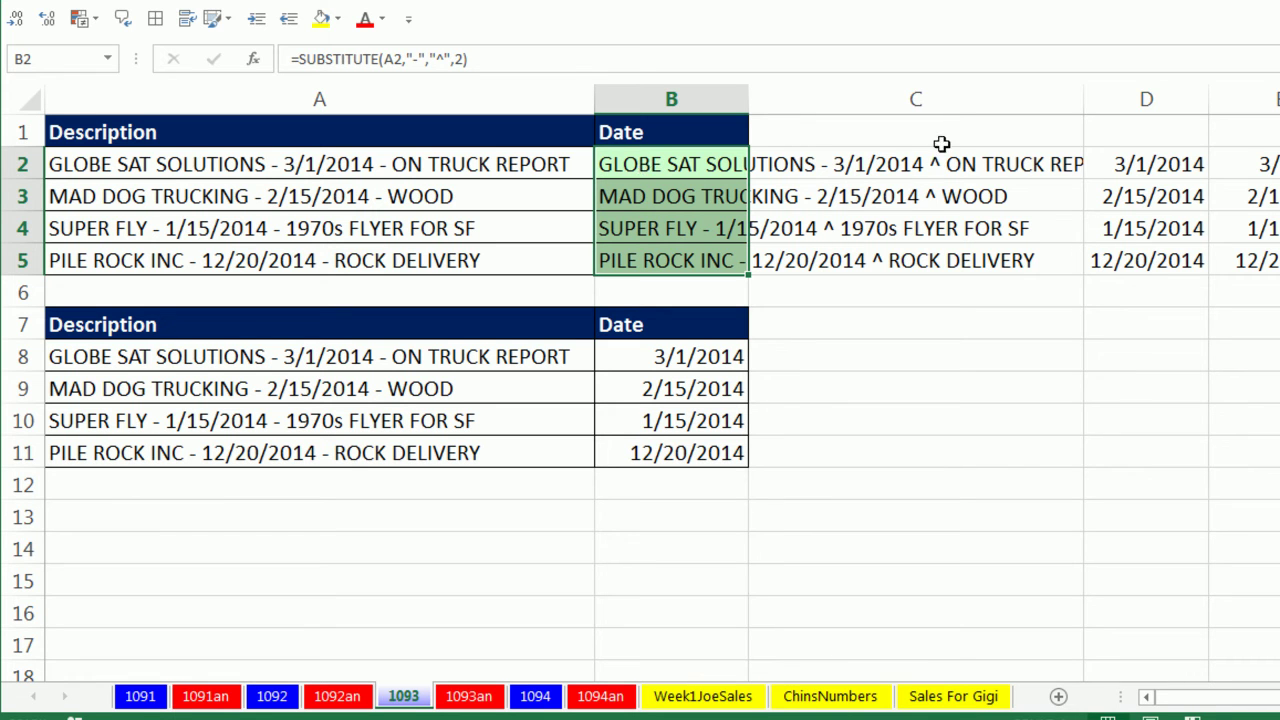
Step: Wrap the B2 formula as =SEARCH("^",SUBSTITUTE(A2,"-","^",2)) and fill it down to B5
double_click(600, 170)
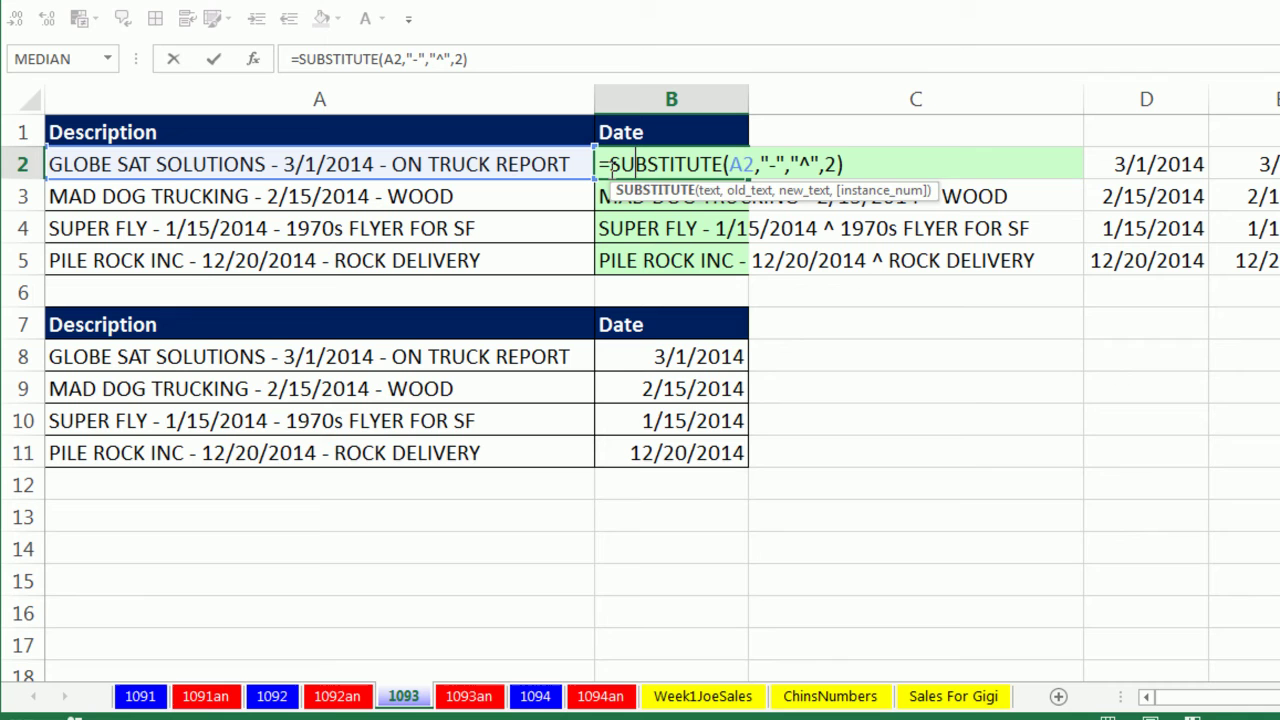
text(s)
key(Tab)
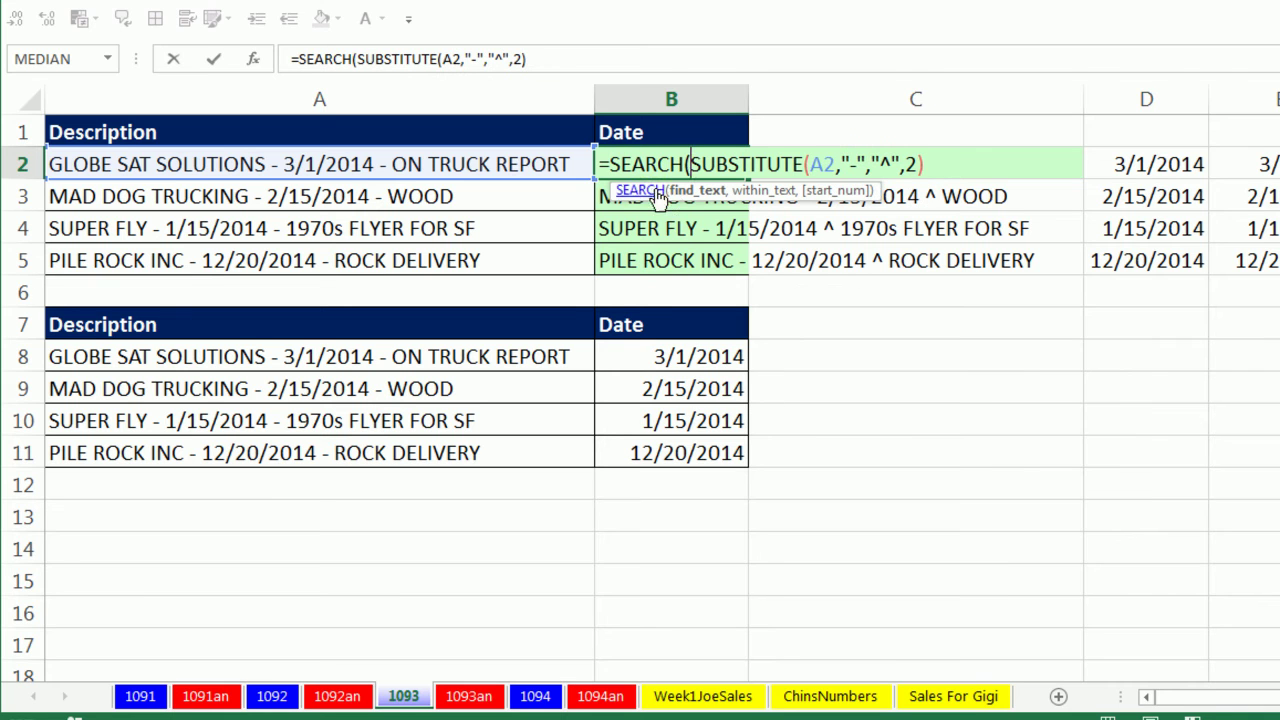
text(")
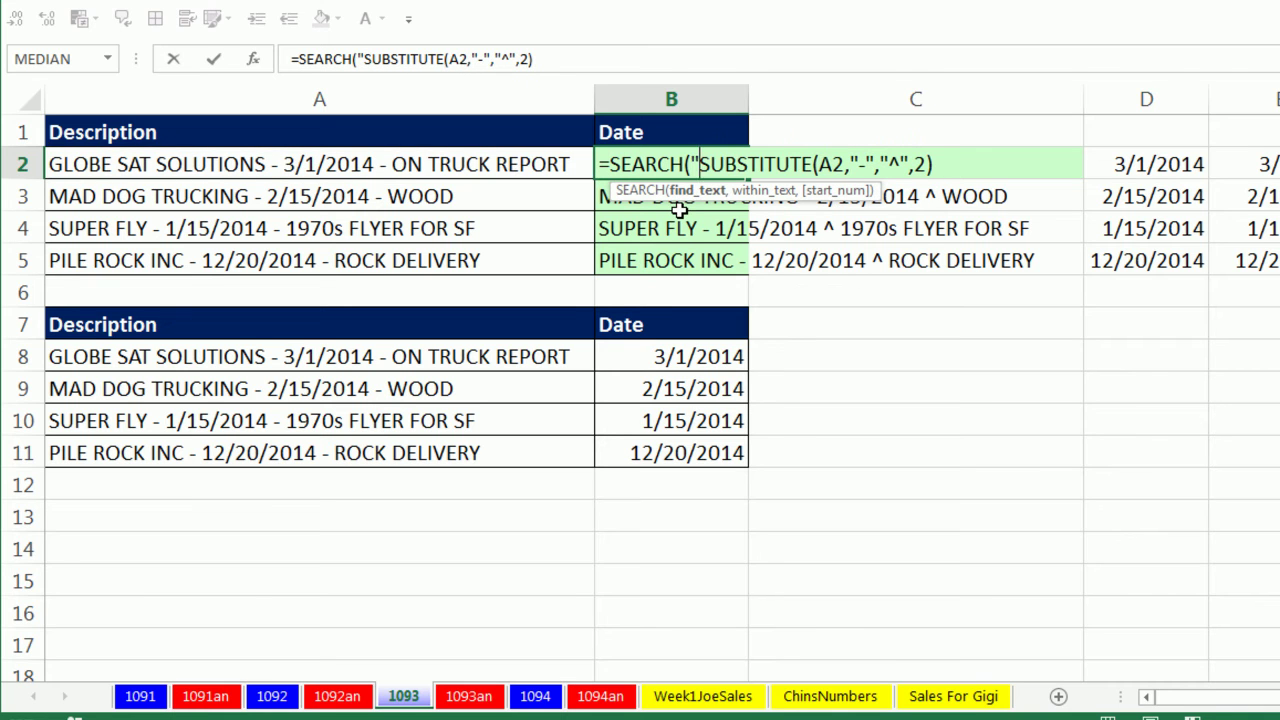
text(^",)
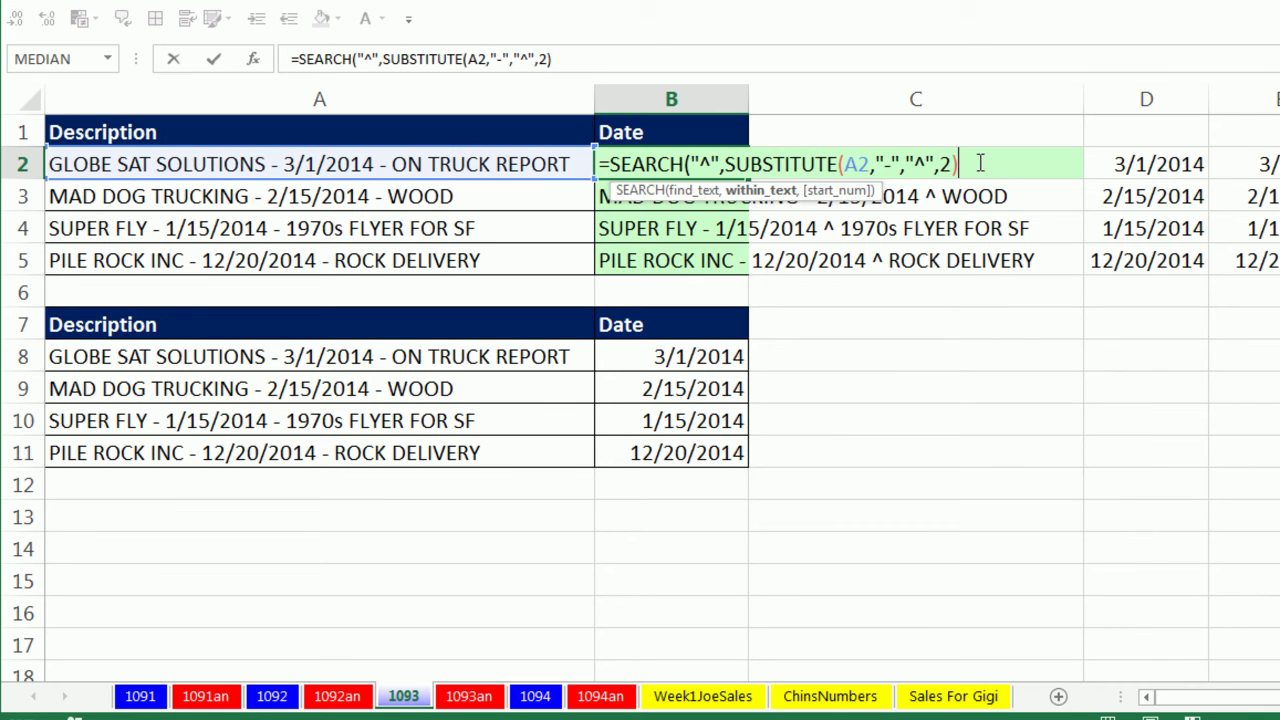
key(ctrl+Return)
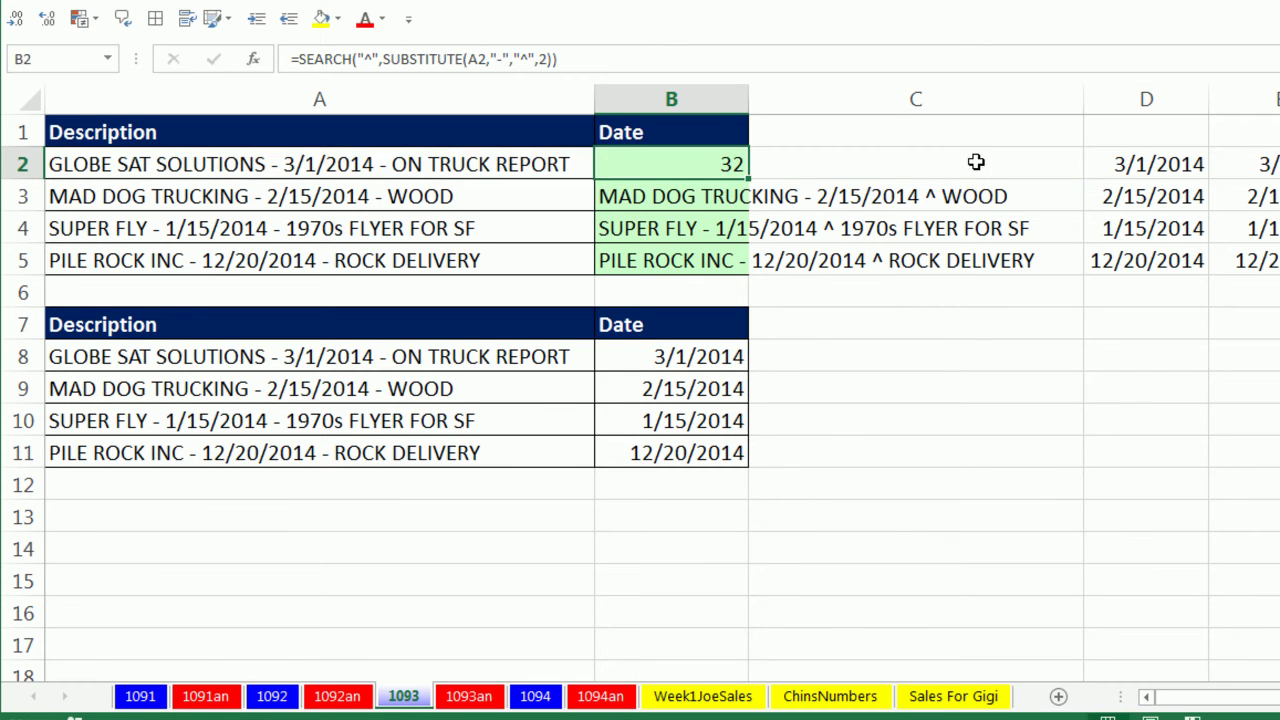
double_click(748, 179)
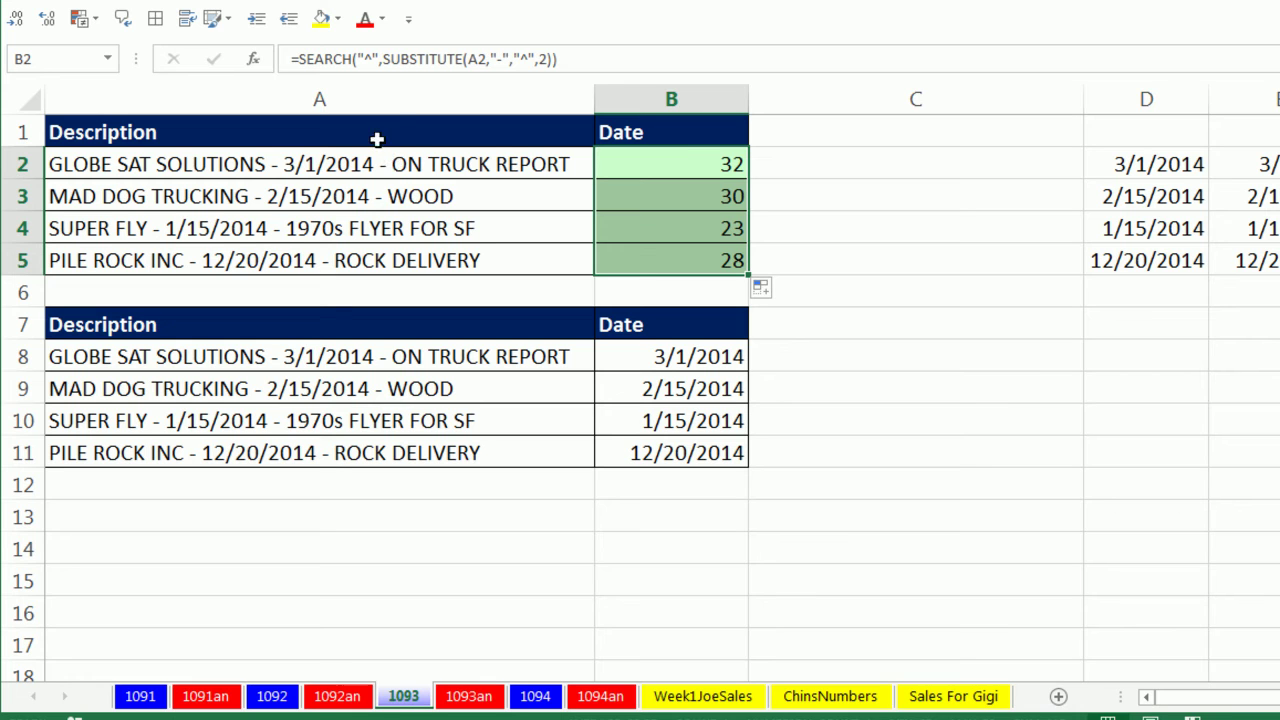
Step: Subtract 2 from the SEARCH result in the formulas of B2:B5
click(606, 63)
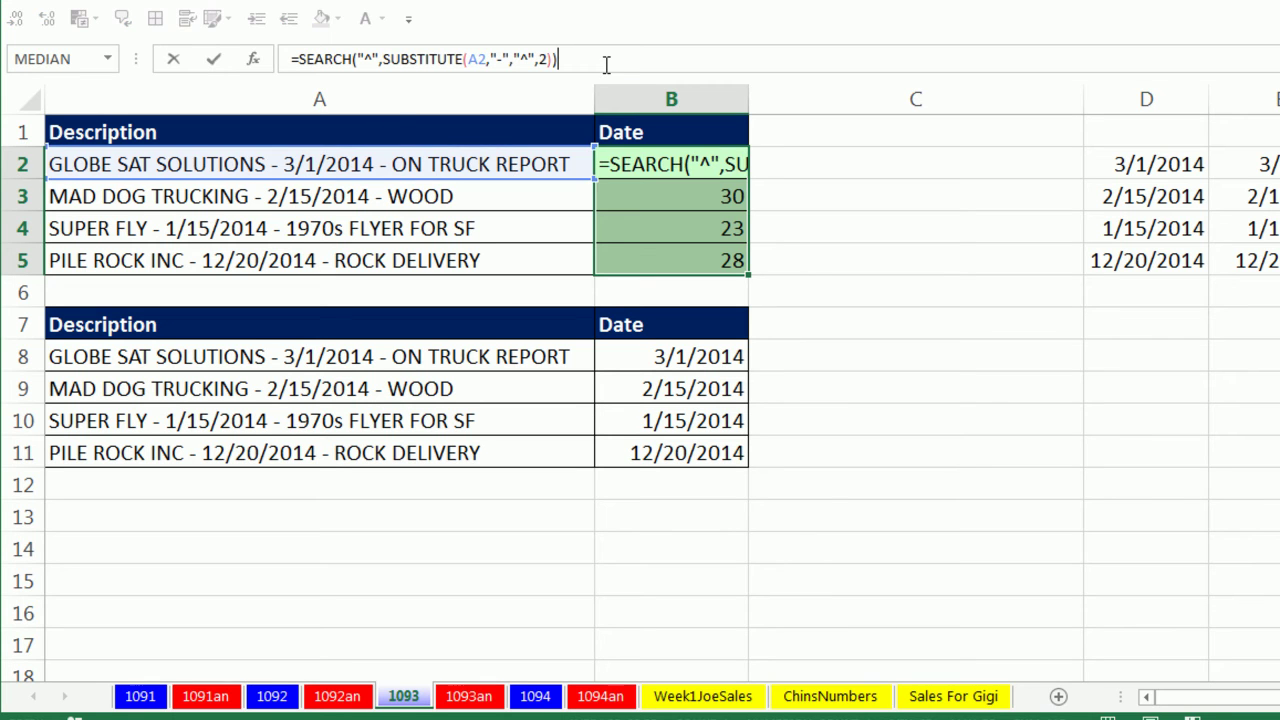
text(-2)
key(ctrl+Return)
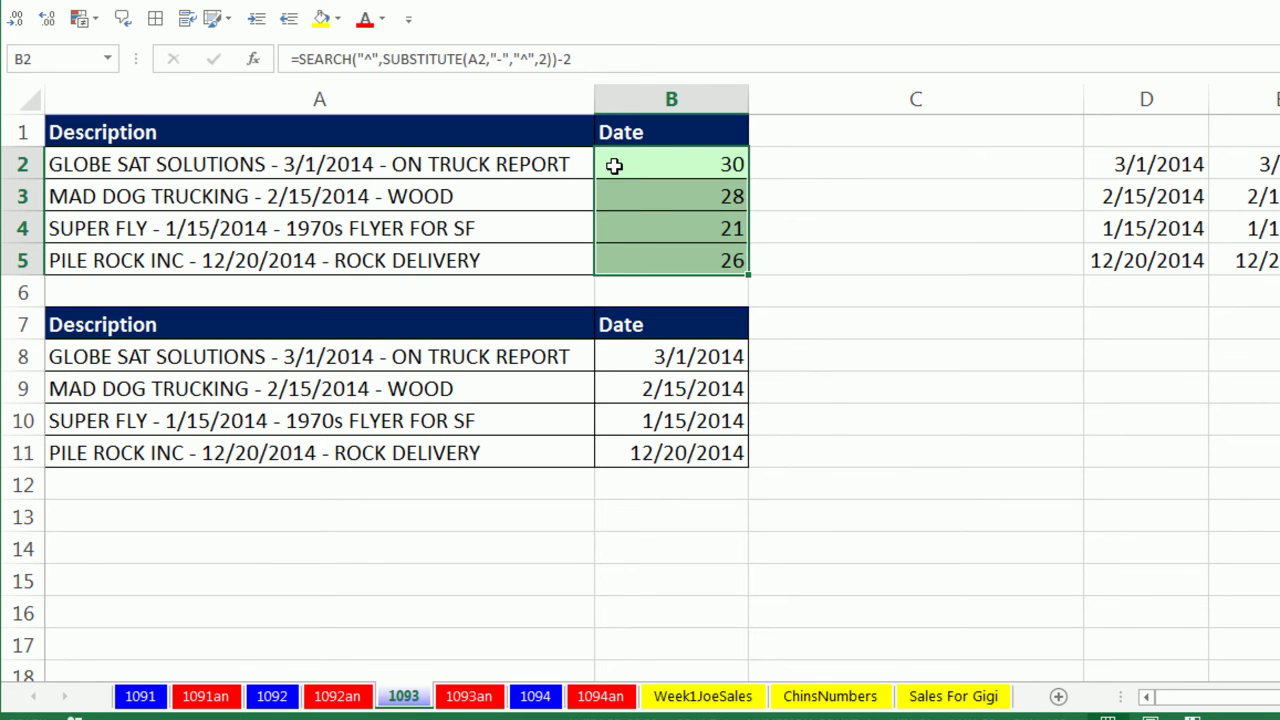
Step: Nest the formula in B2:B5 inside LEFT with A2 as the text, giving =LEFT(A2,SEARCH("^",SUBSTITUTE(A2,"-","^",2))-2)
key(F2)
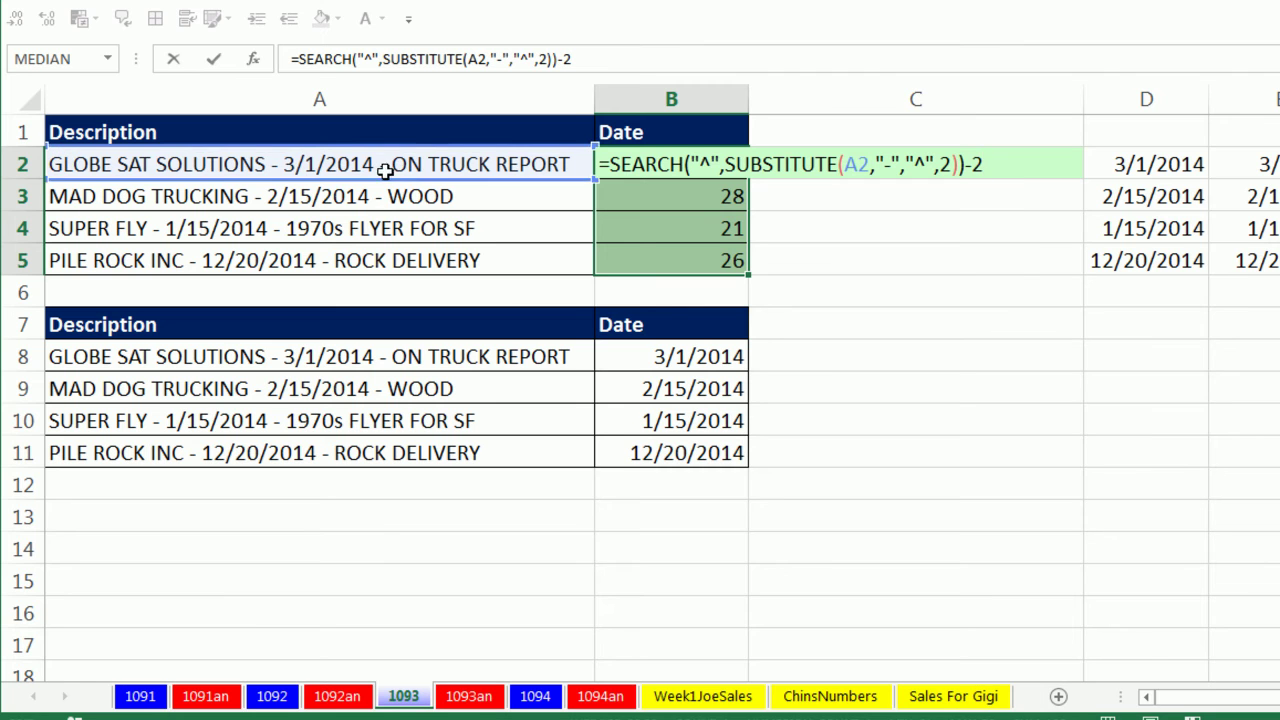
click(609, 164)
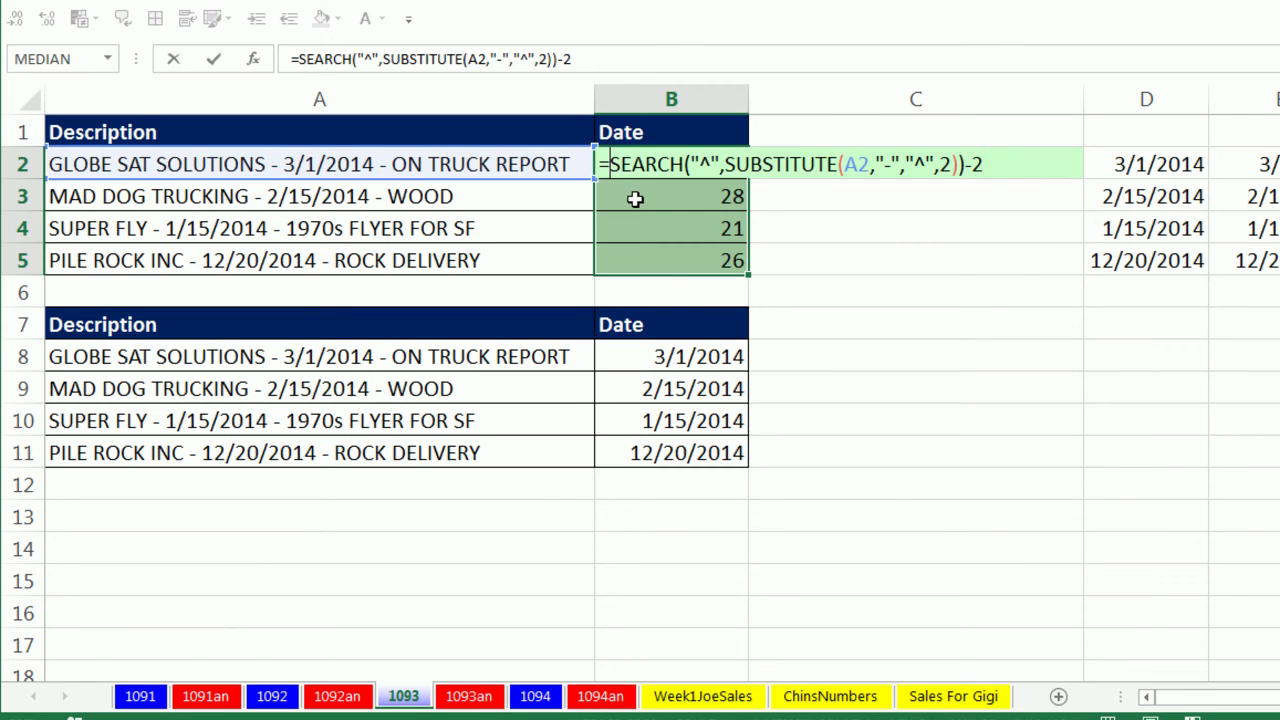
text(lef)
key(Tab)
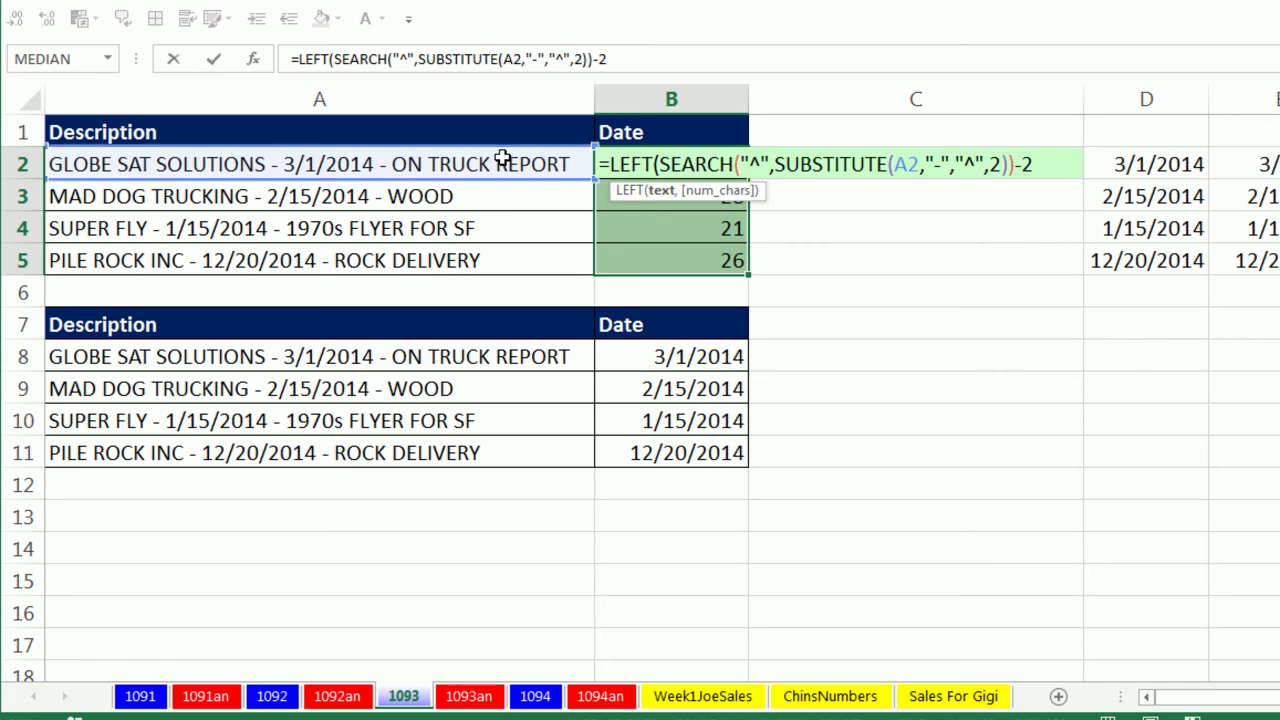
click(500, 160)
text(,2)
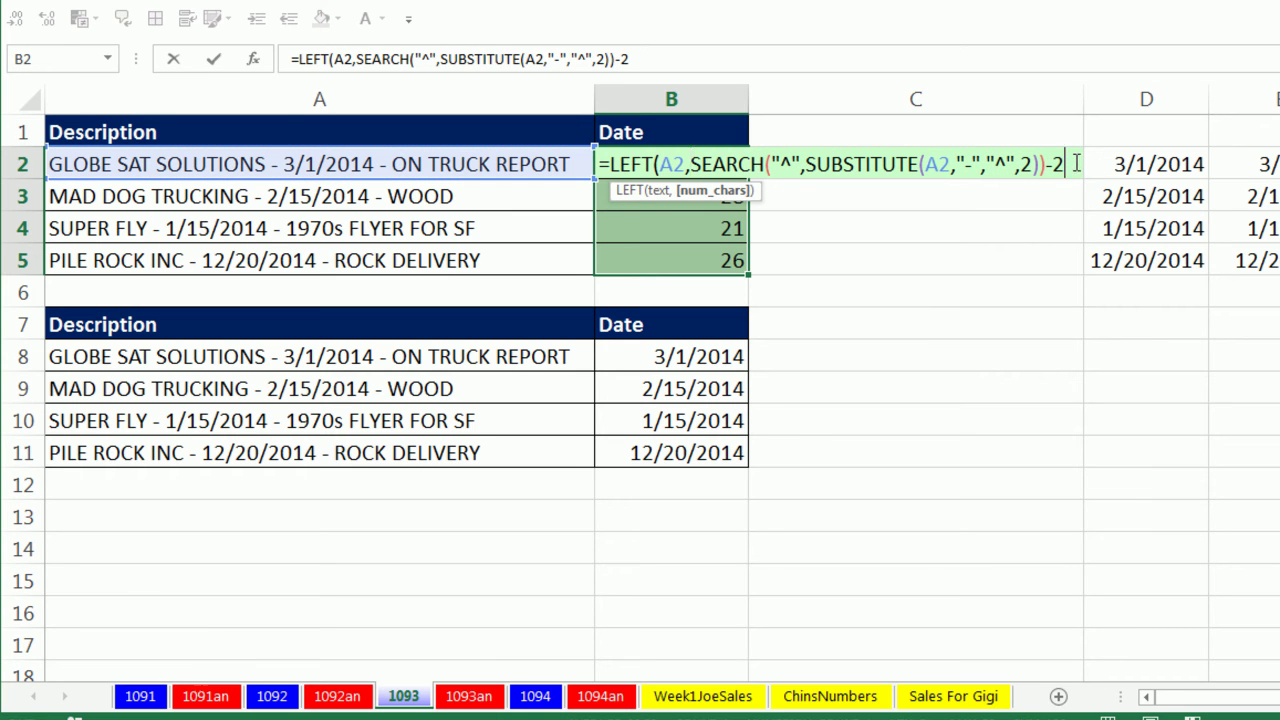
text())
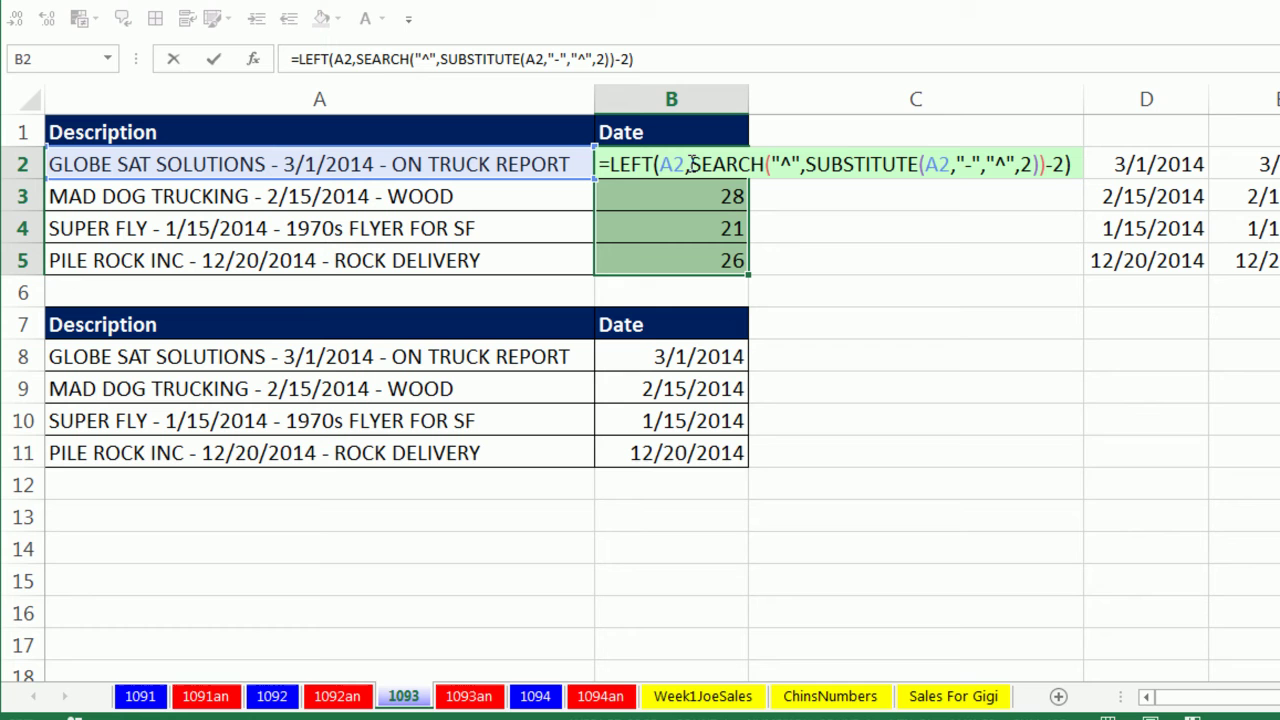
key(ctrl+Return)
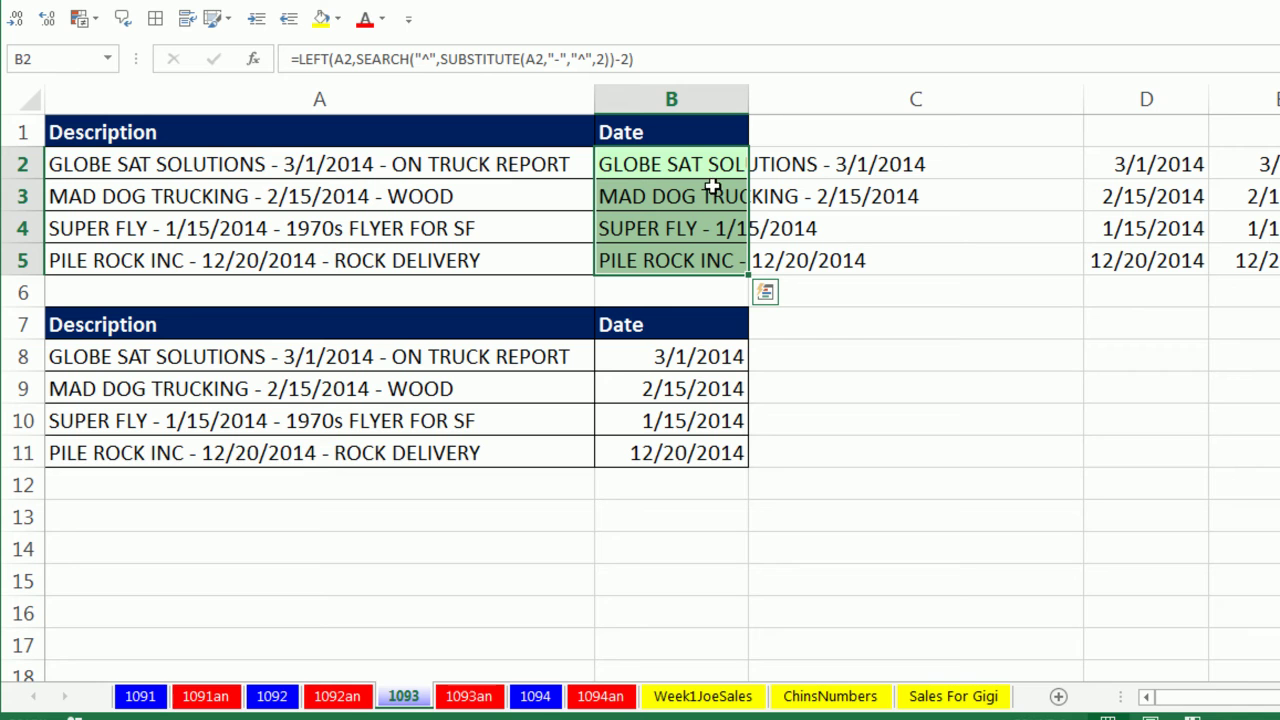
key(F2)
key(Escape)
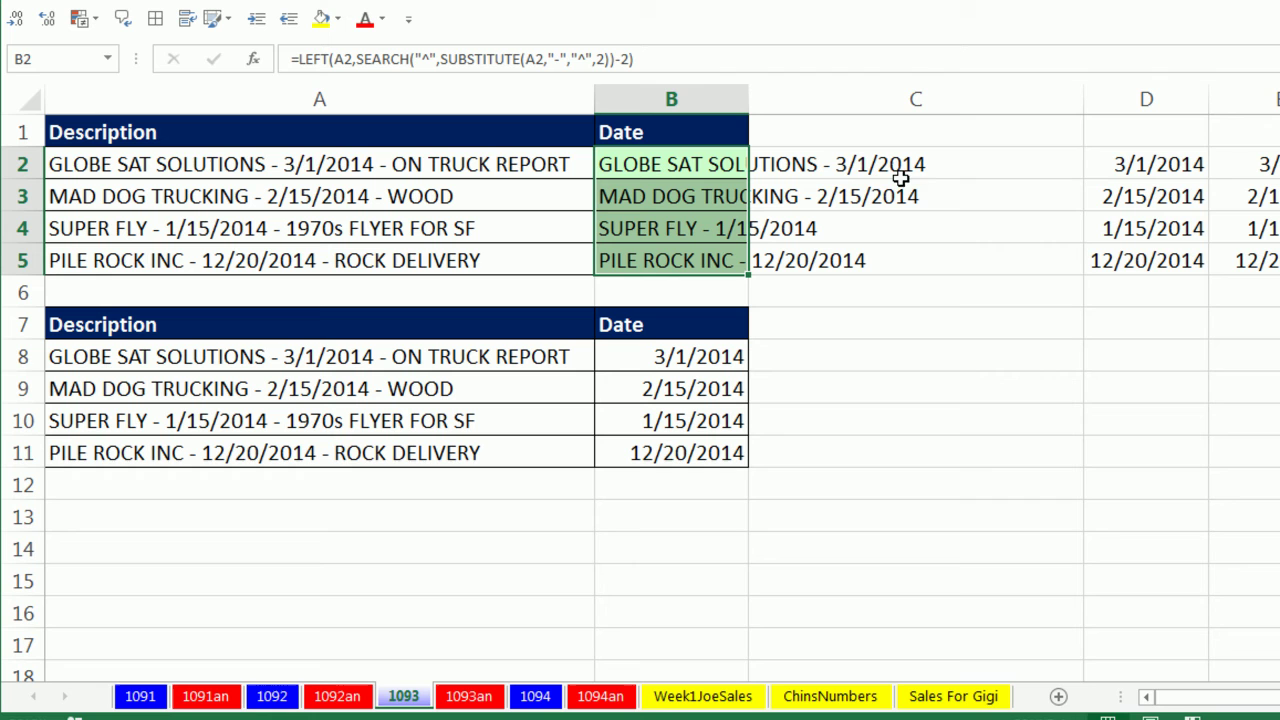
Step: Wrap the LEFT formula in B2 with REPLACE, using start number 1 and SEARCH("-",A2)+1 as the number of characters
key(F2)
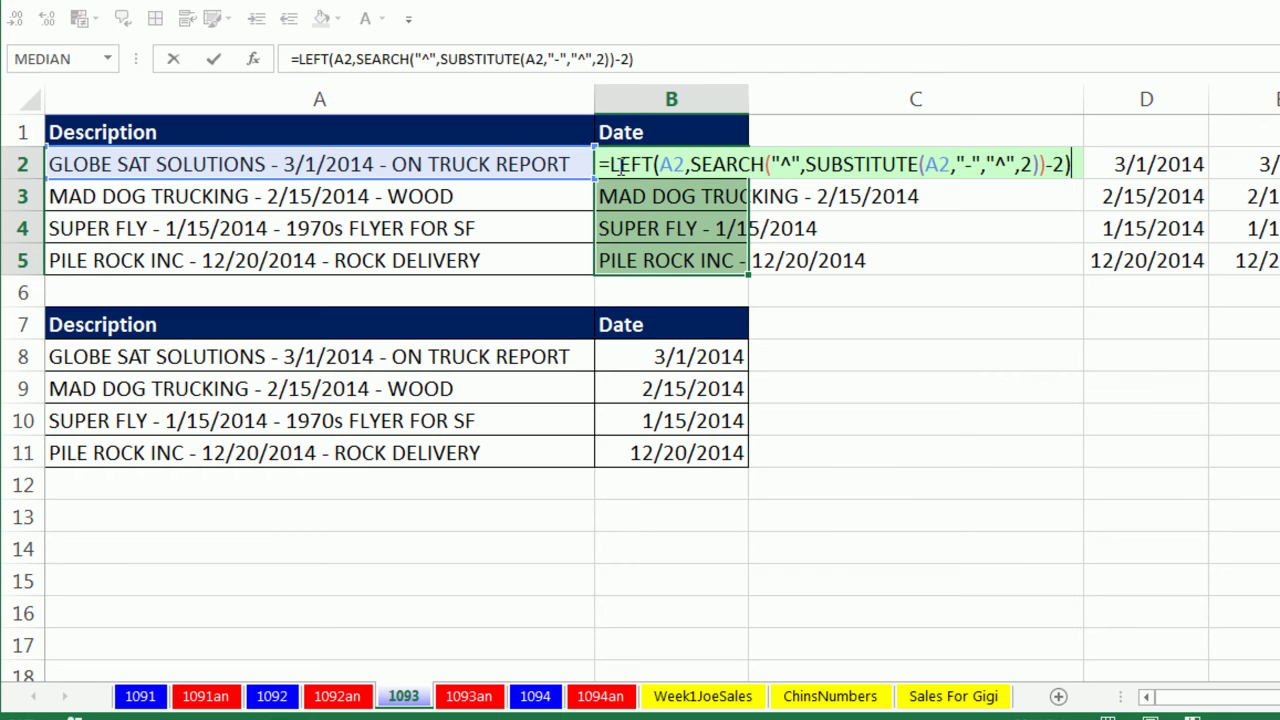
click(610, 165)
text(repl)
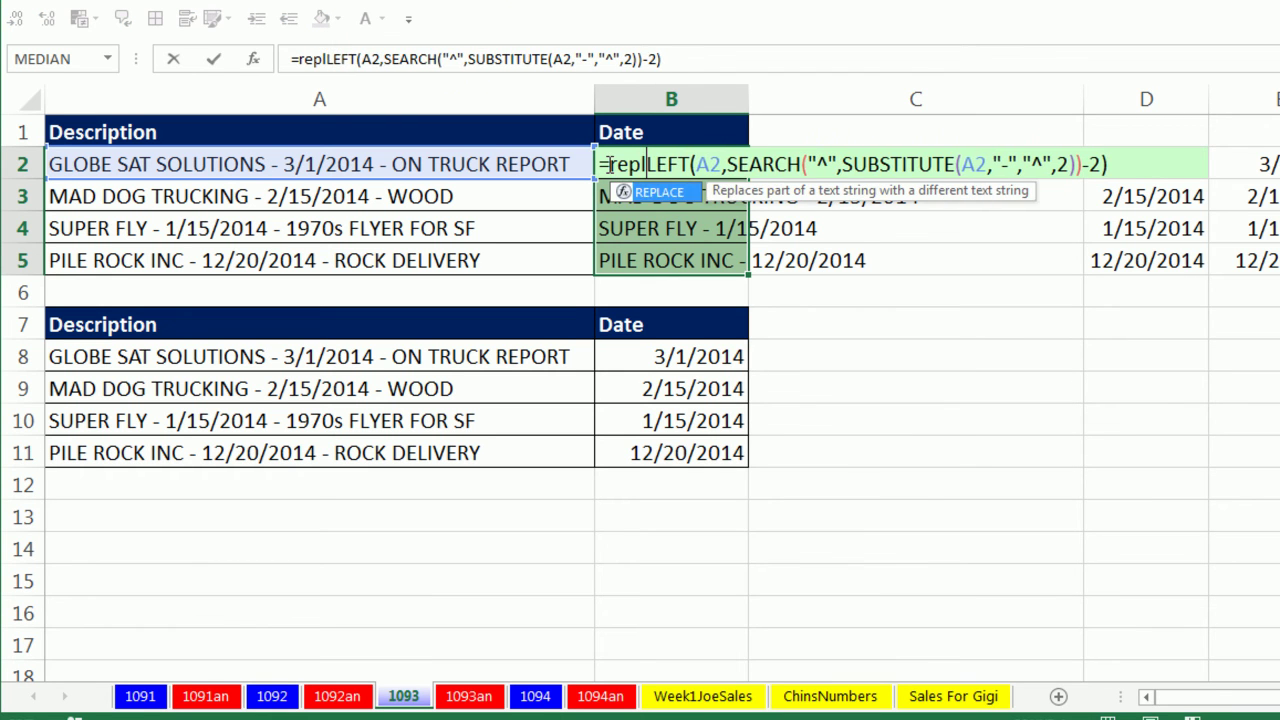
key(Tab)
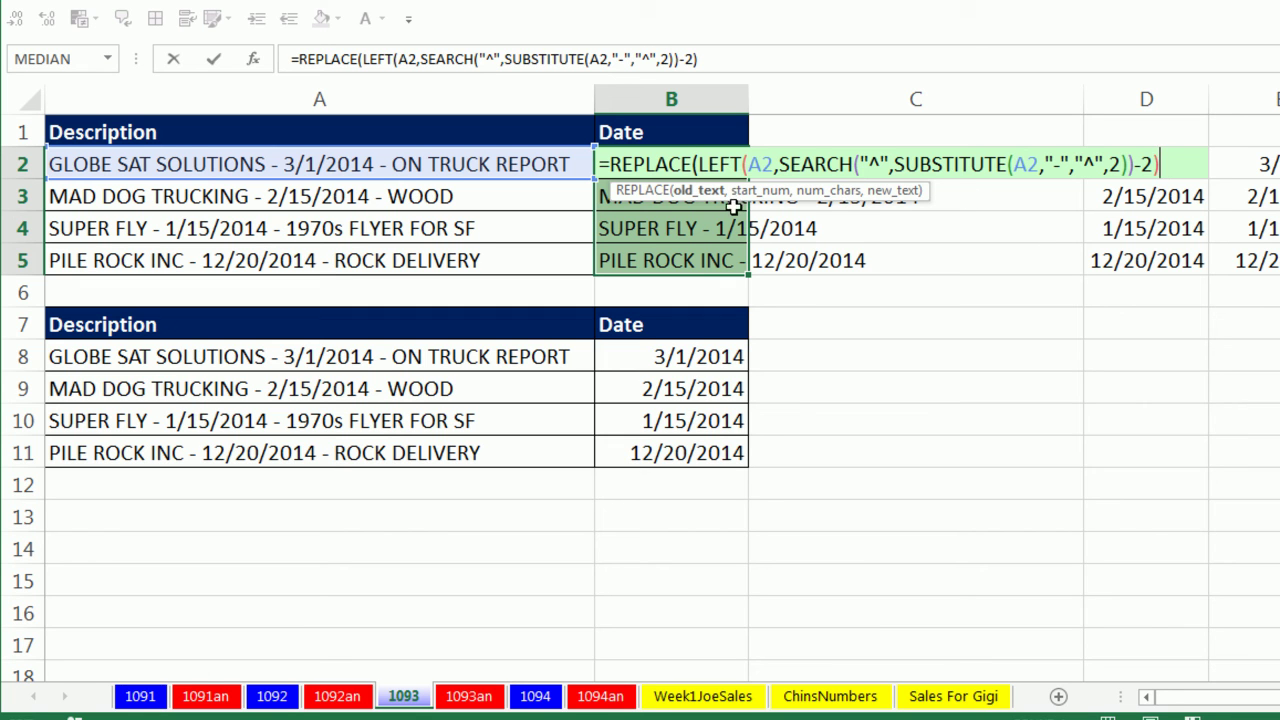
text(,)
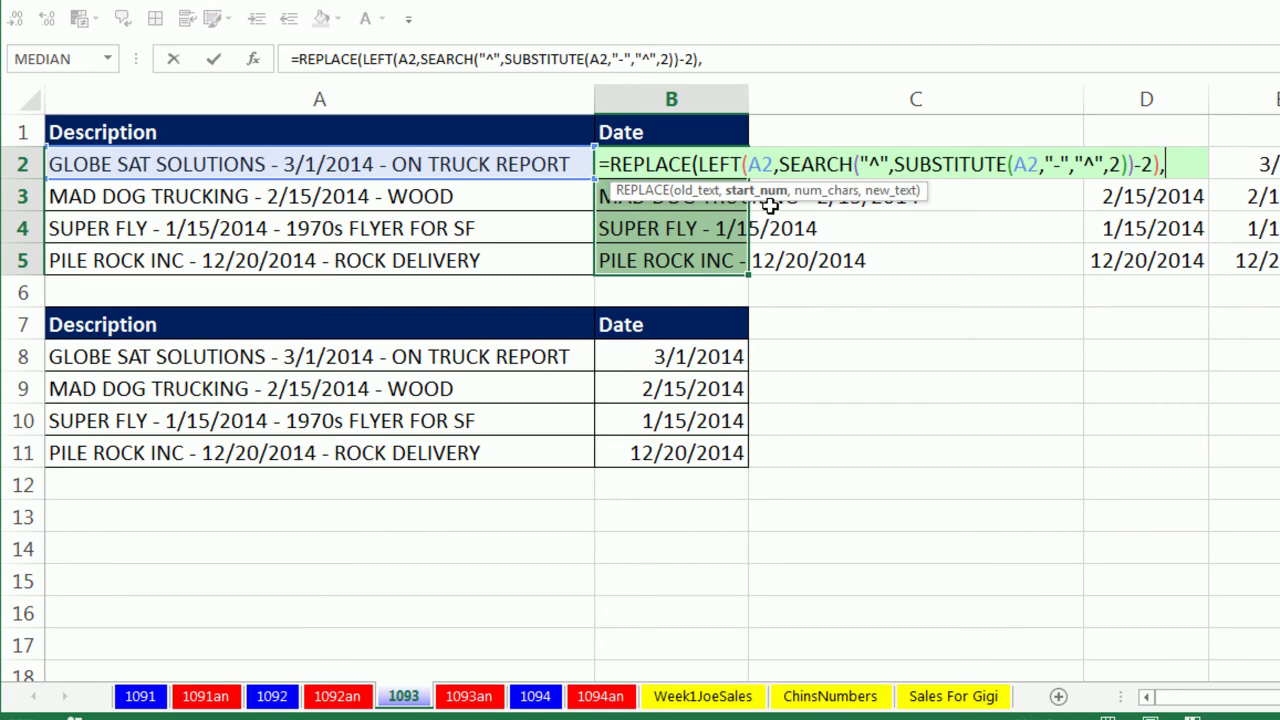
text(1)
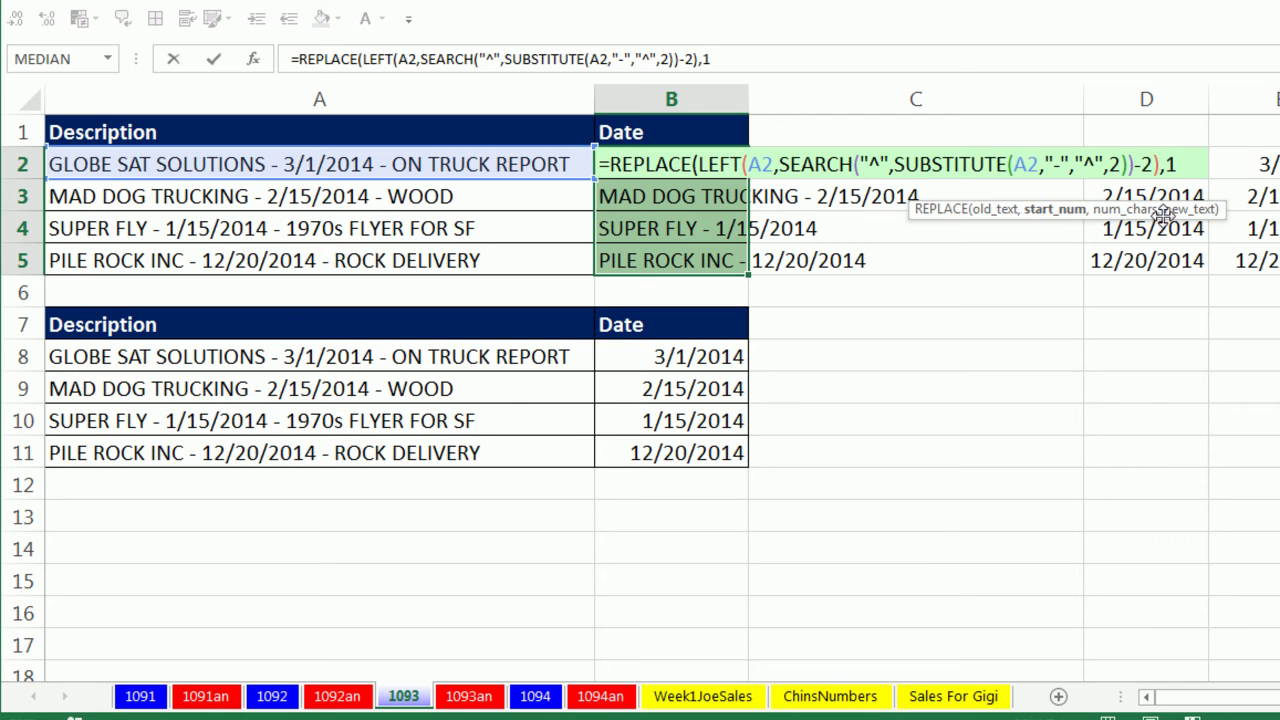
text(,)
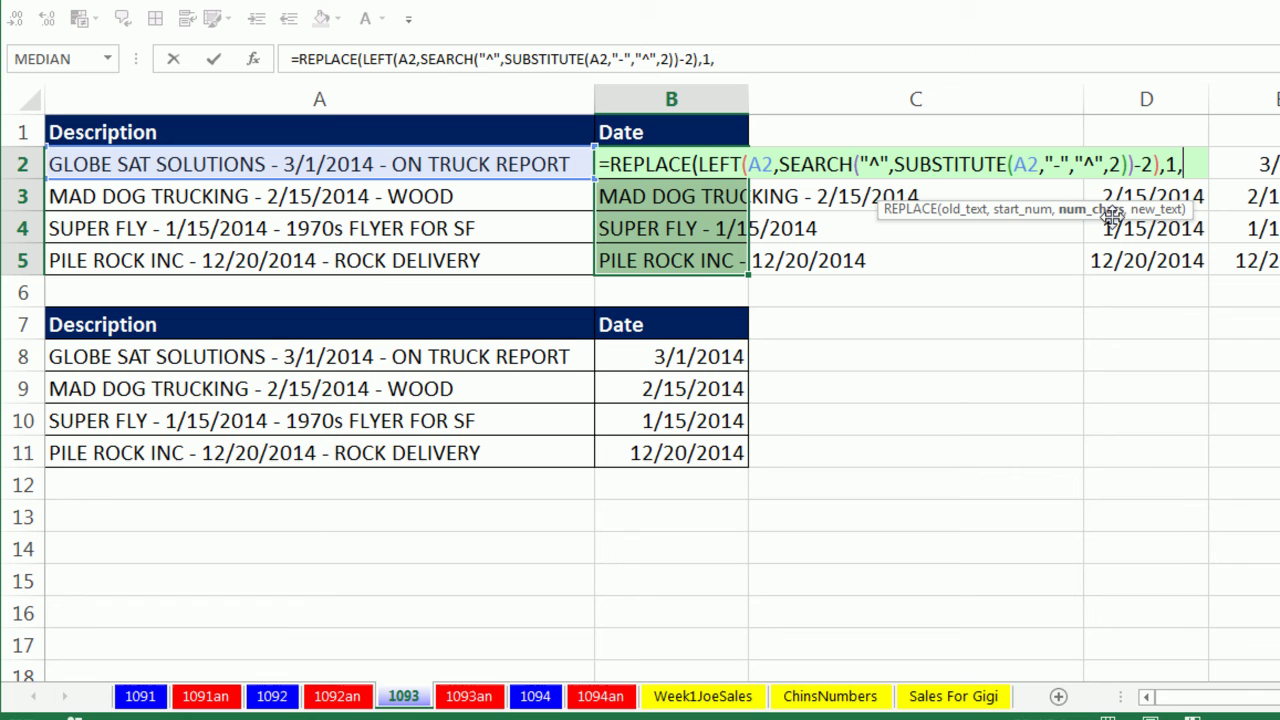
text(s)
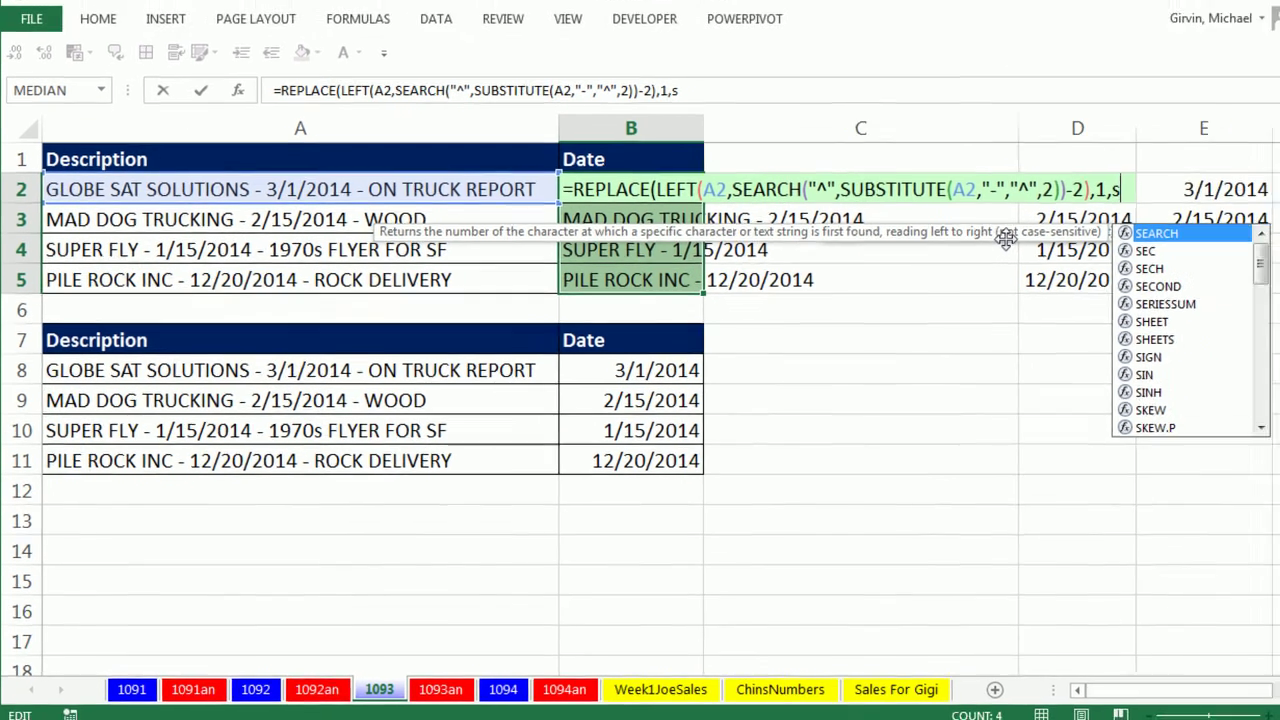
key(Tab)
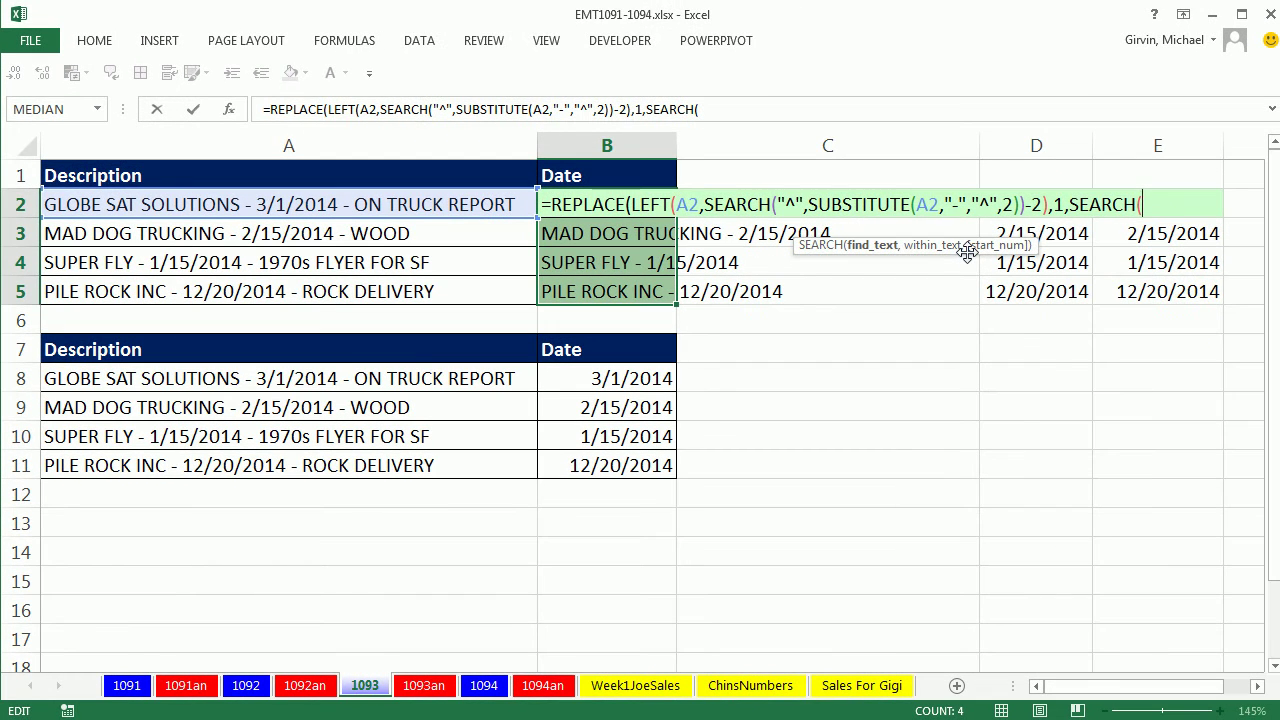
text("-",)
click(310, 202)
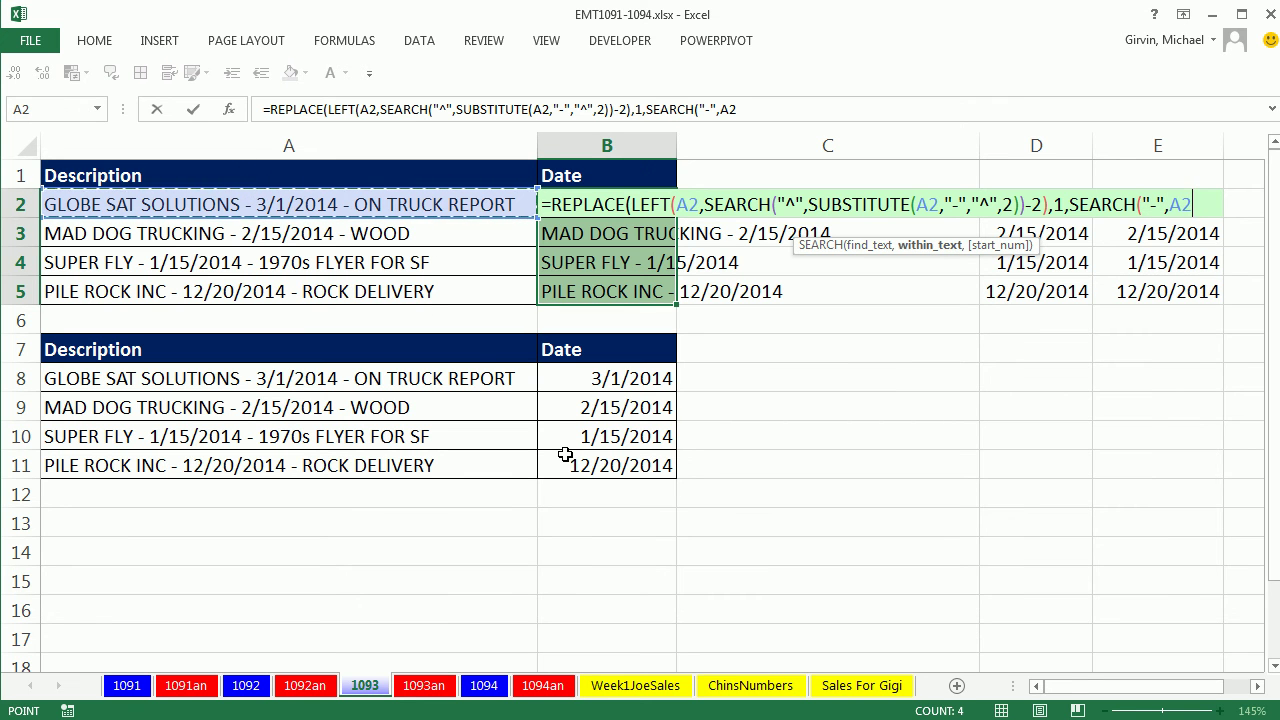
text()+1)
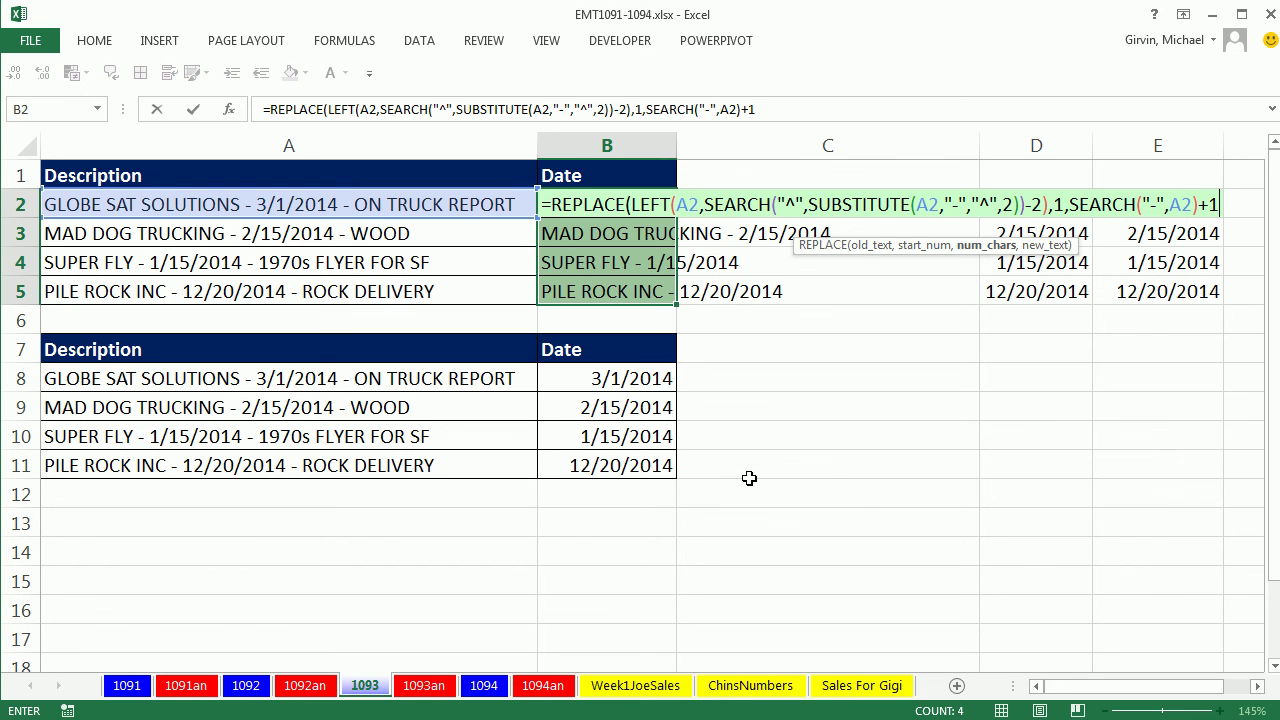
Step: Evaluate the num_chars argument of REPLACE within the formula, then restore its original expression
click(922, 250)
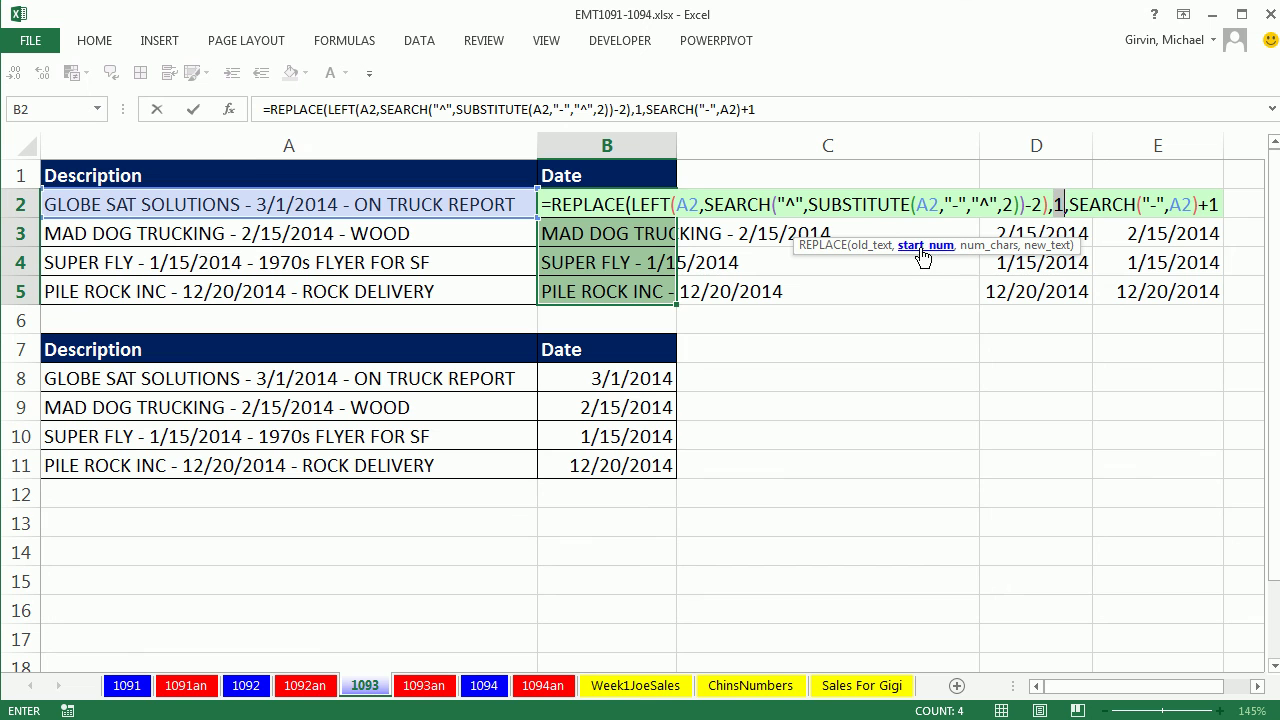
click(985, 248)
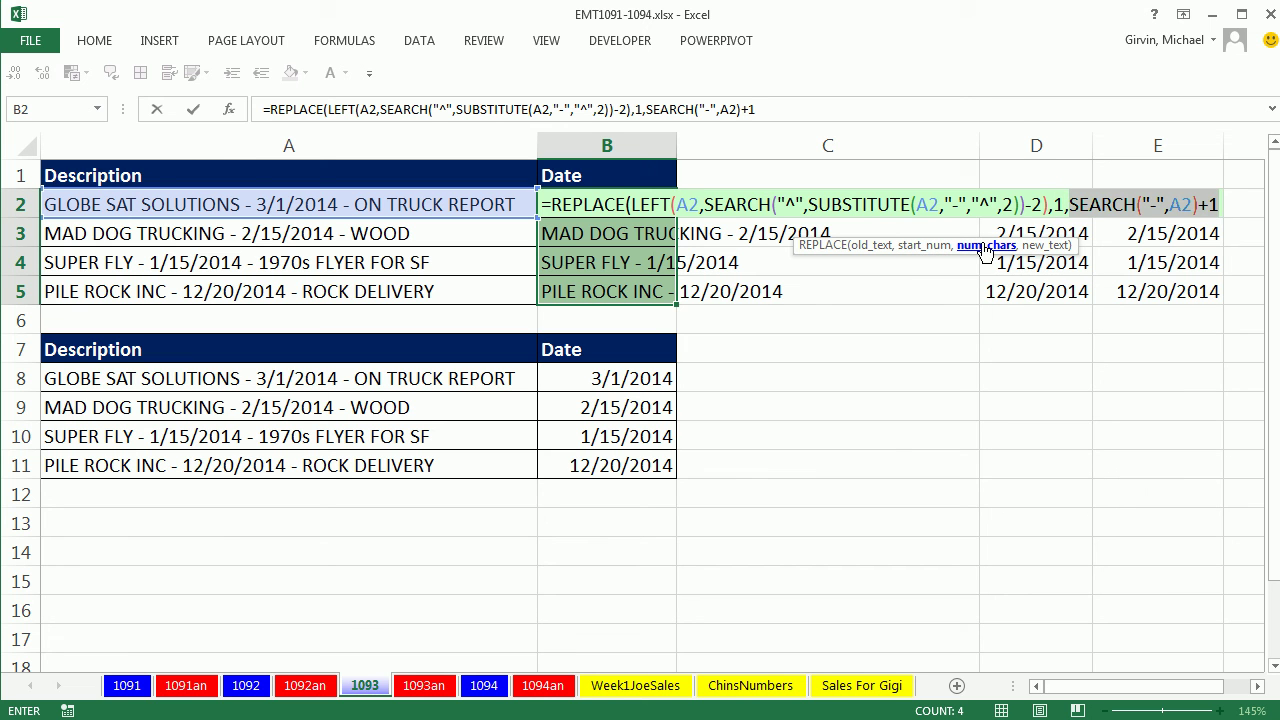
text(22)
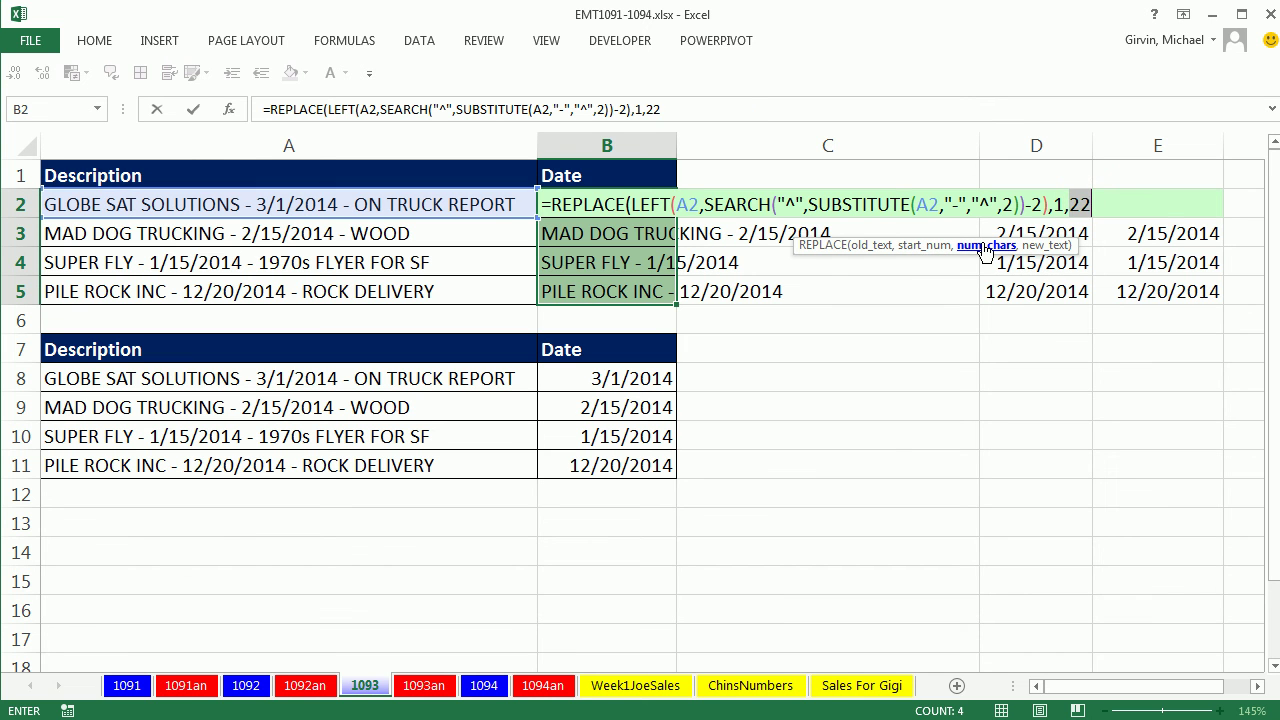
key(ctrl+z)
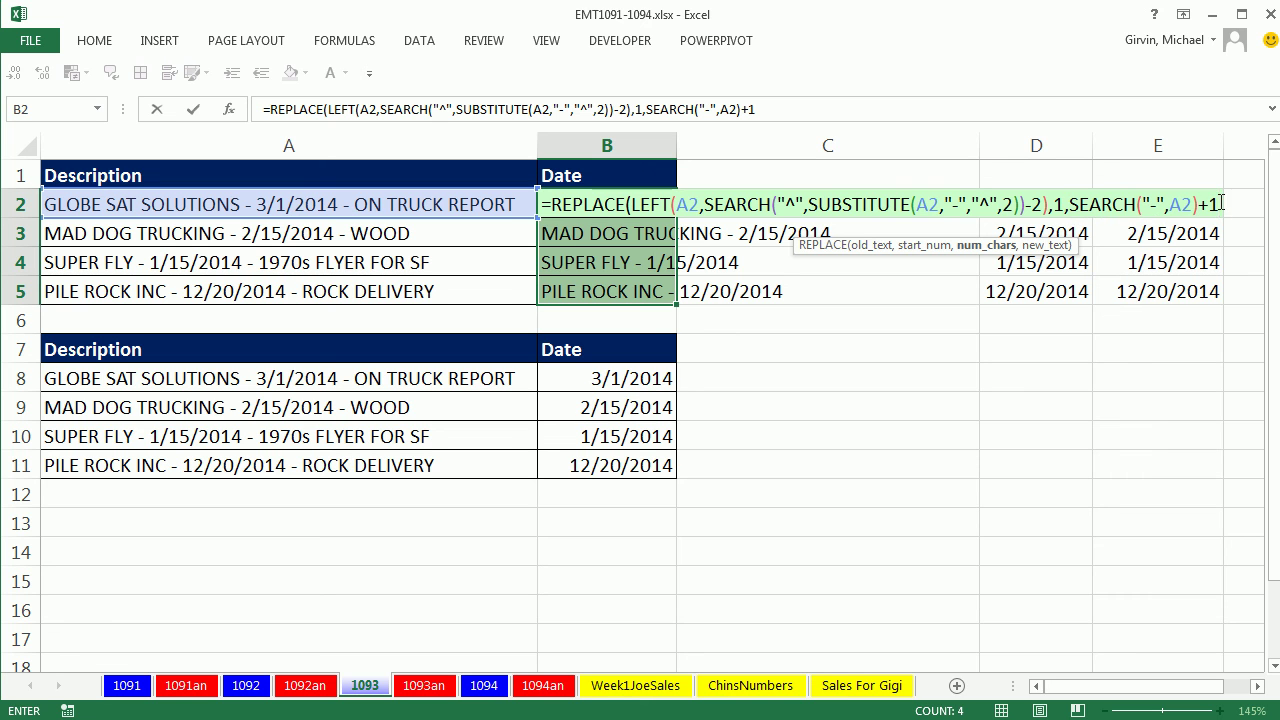
Step: Complete REPLACE with "" as the new text, enter it in B2:B5, and add +0 to convert the results to numbers
text(,)
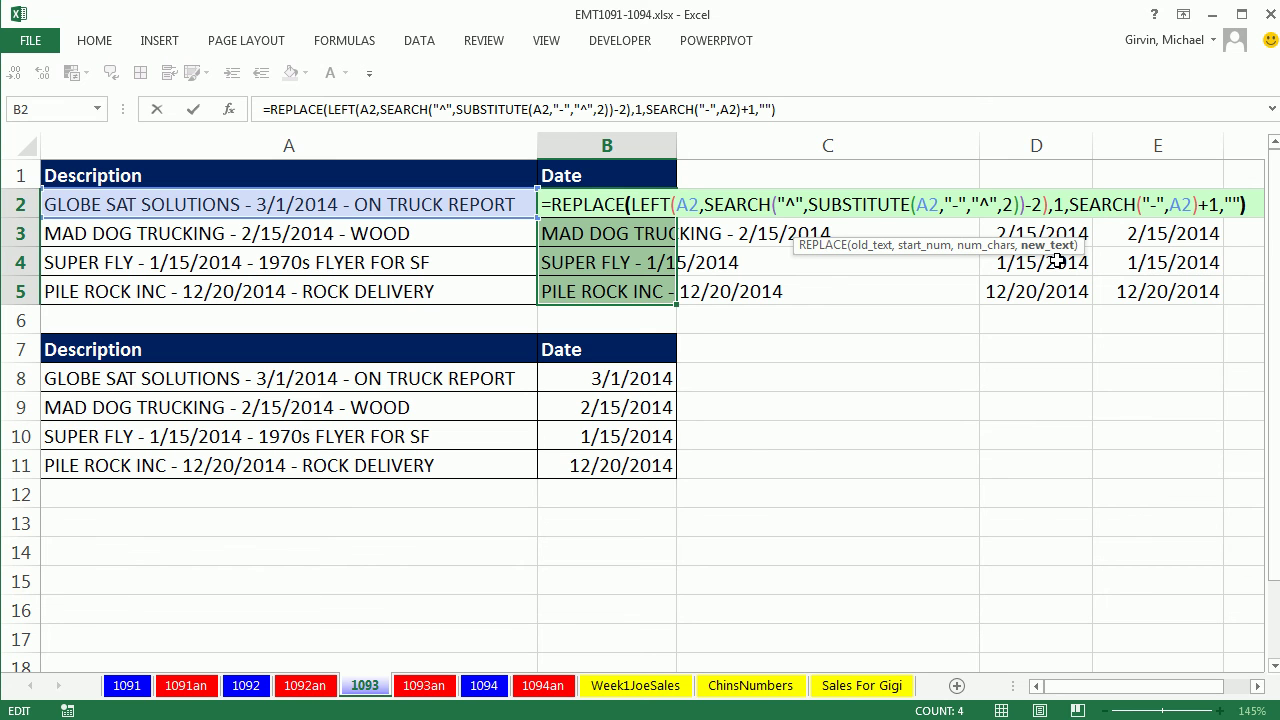
key(ctrl+Return)
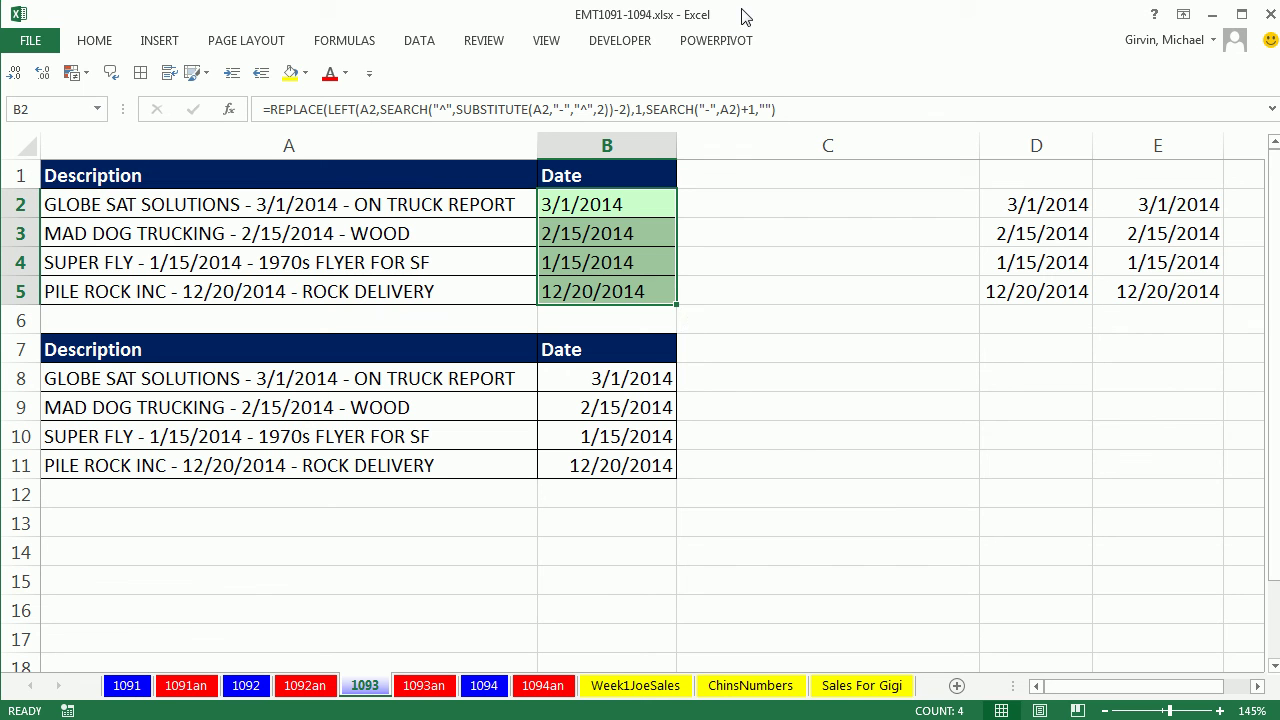
key(F2)
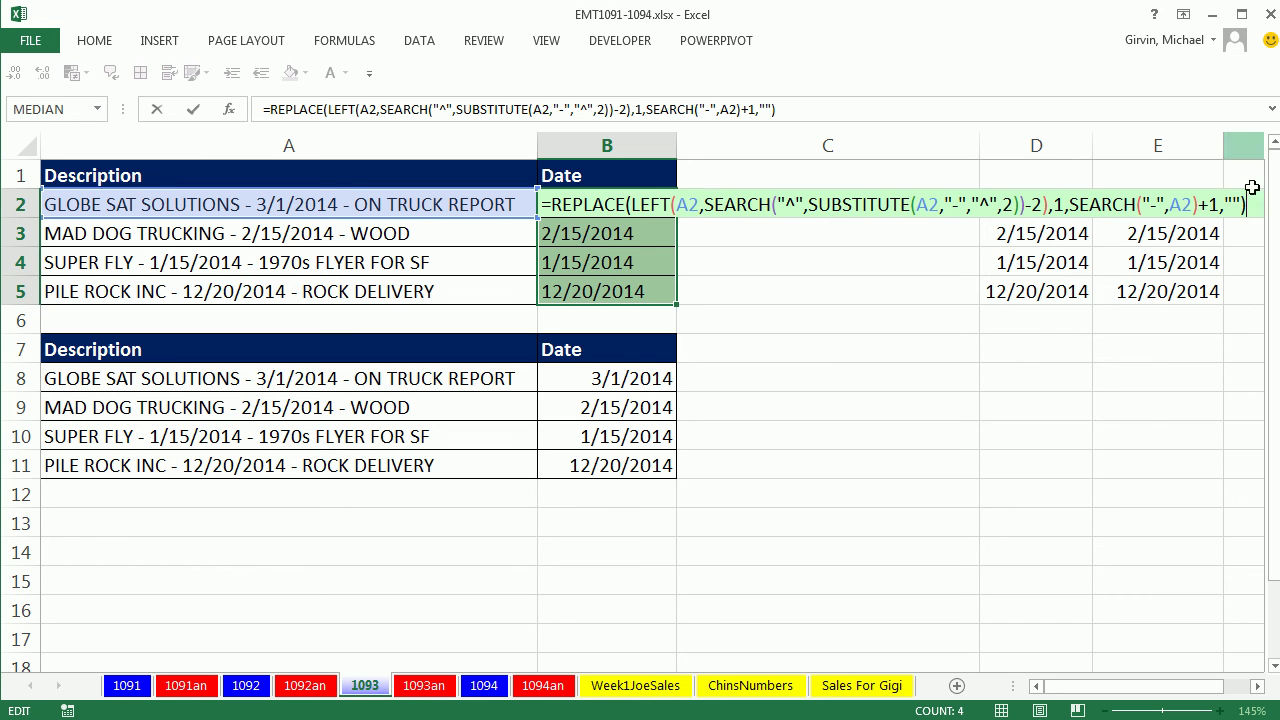
text(+0)
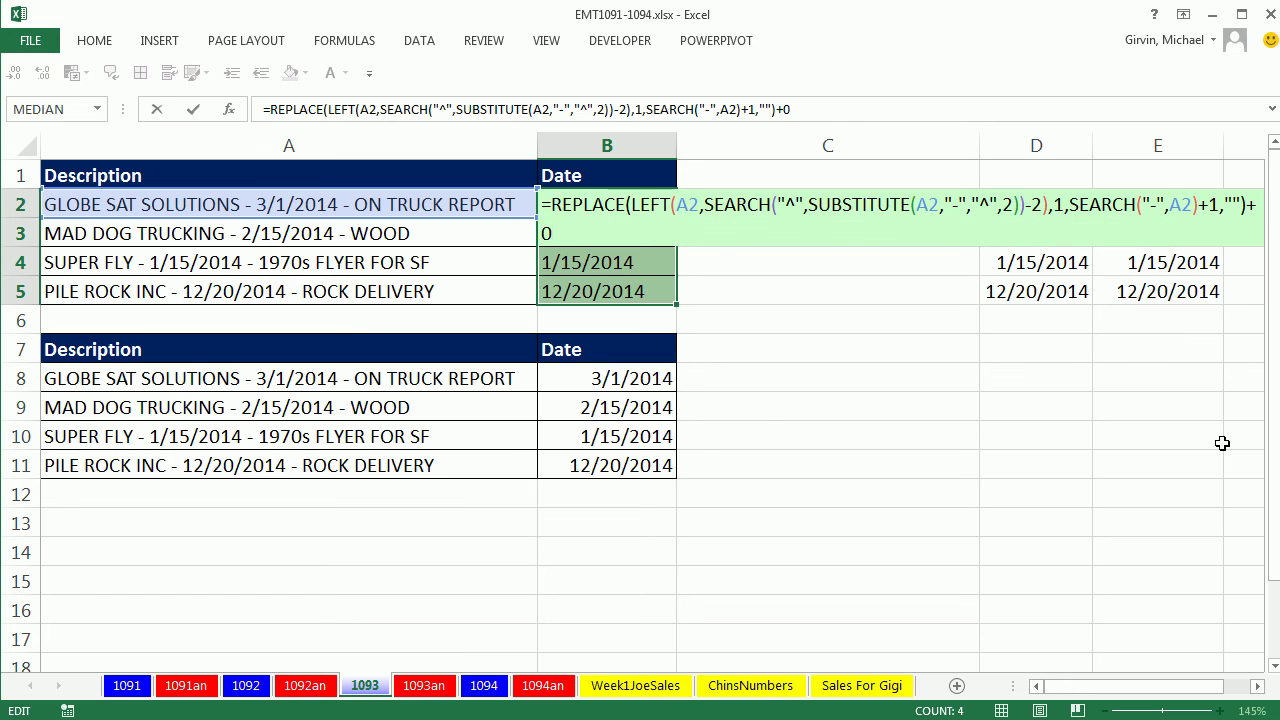
key(ctrl+Return)
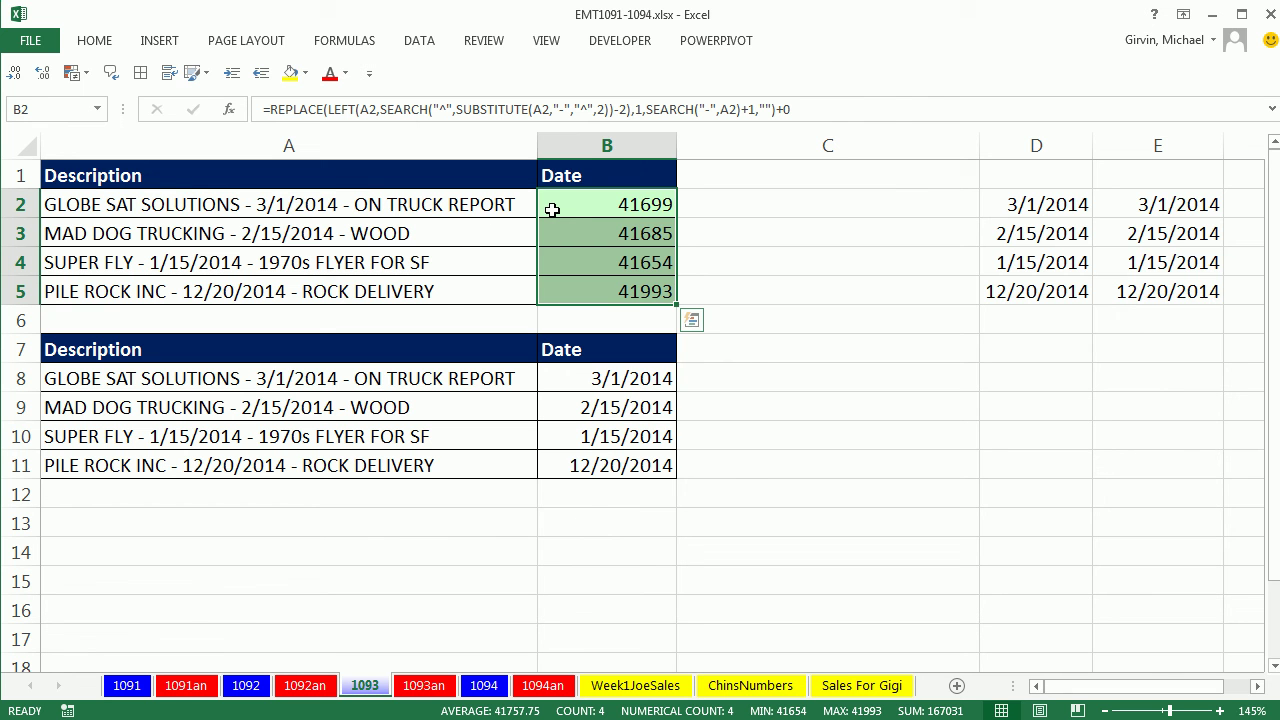
Step: Format B2:B5 as dates with the *3/14/2012 type, and narrow column C
key(ctrl+1)
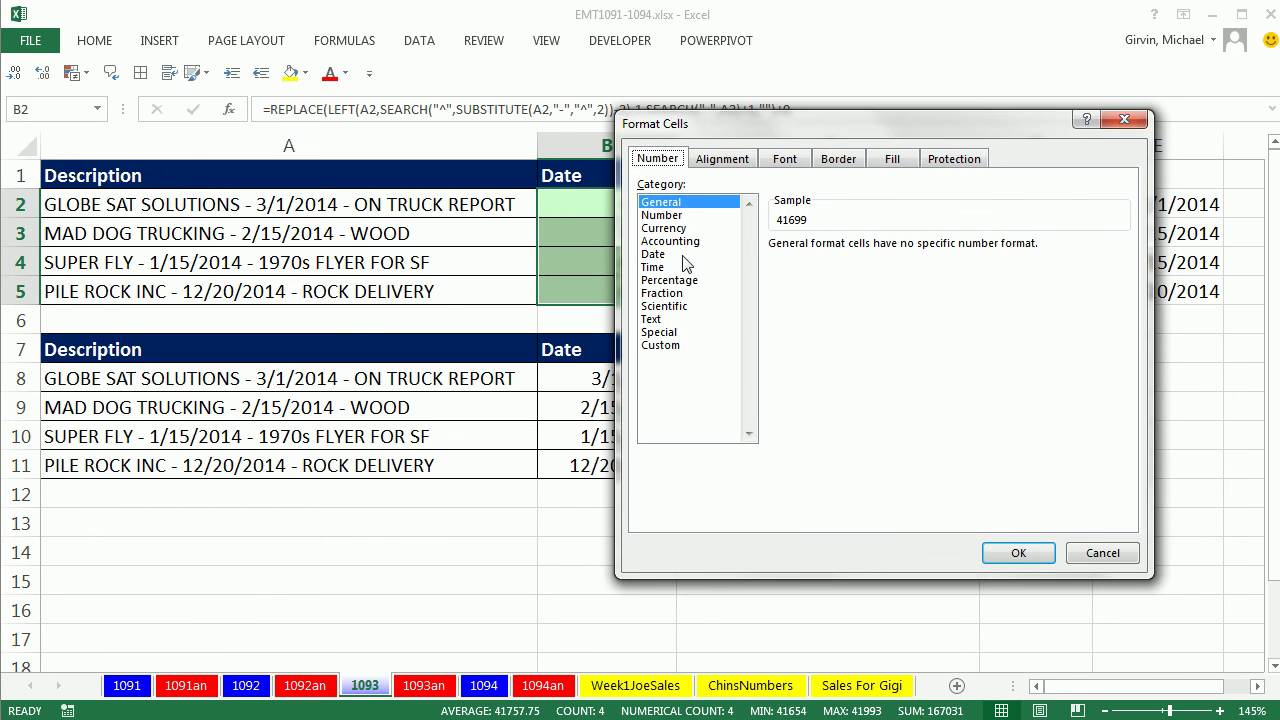
click(668, 256)
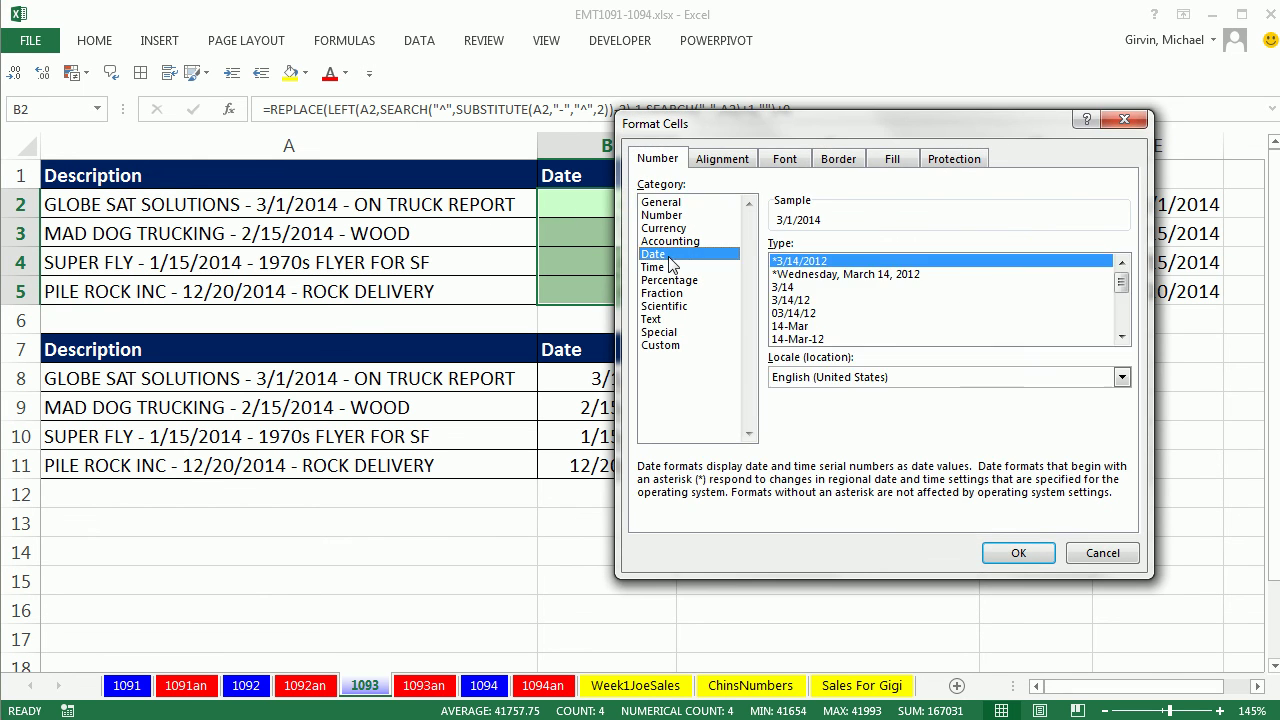
click(1025, 561)
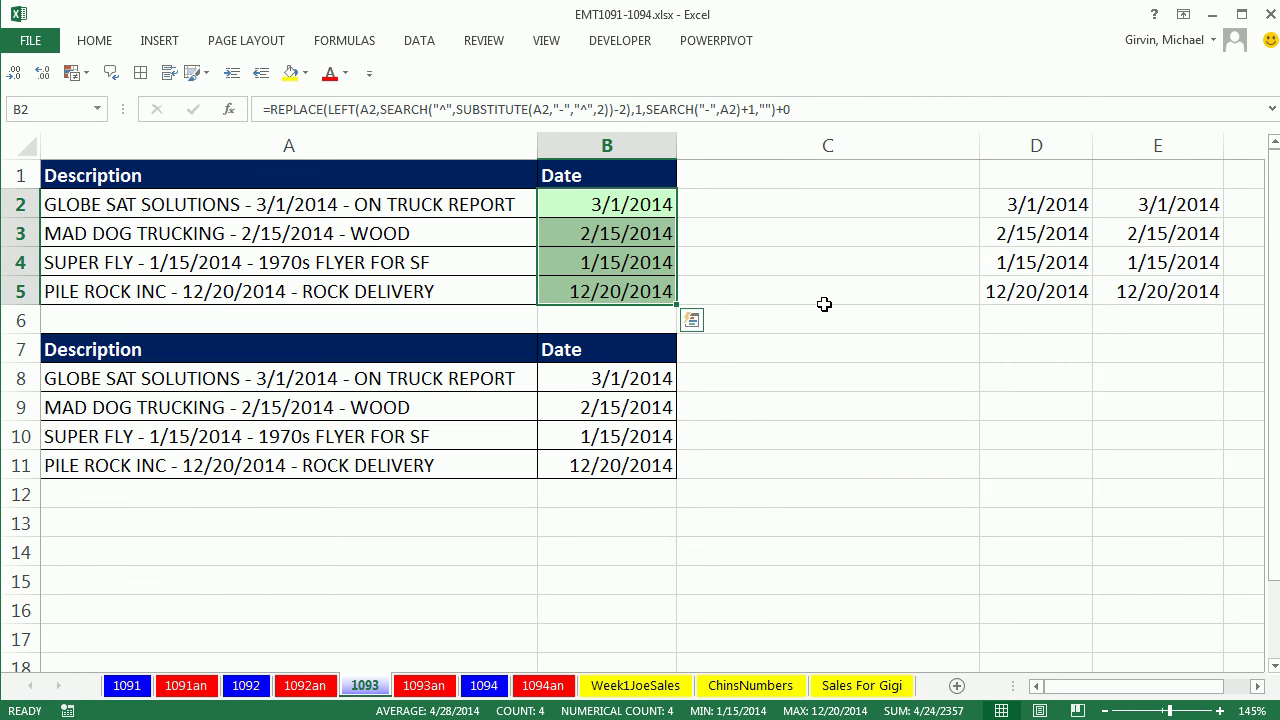
drag(979, 147, 766, 147)
Step: Compare the alternative date-extraction formula in E2 with the one in B2, checking their SUBSTITUTE and LEFT arguments
double_click(952, 204)
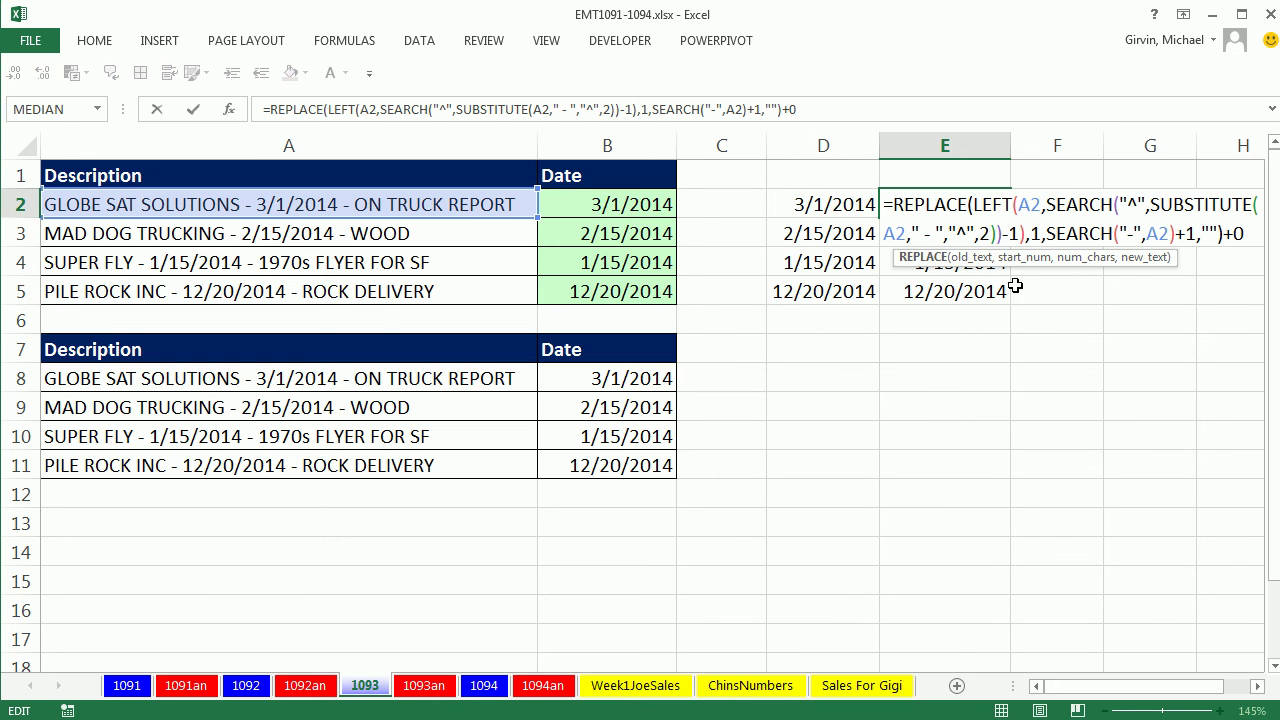
key(ctrl+Return)
double_click(600, 207)
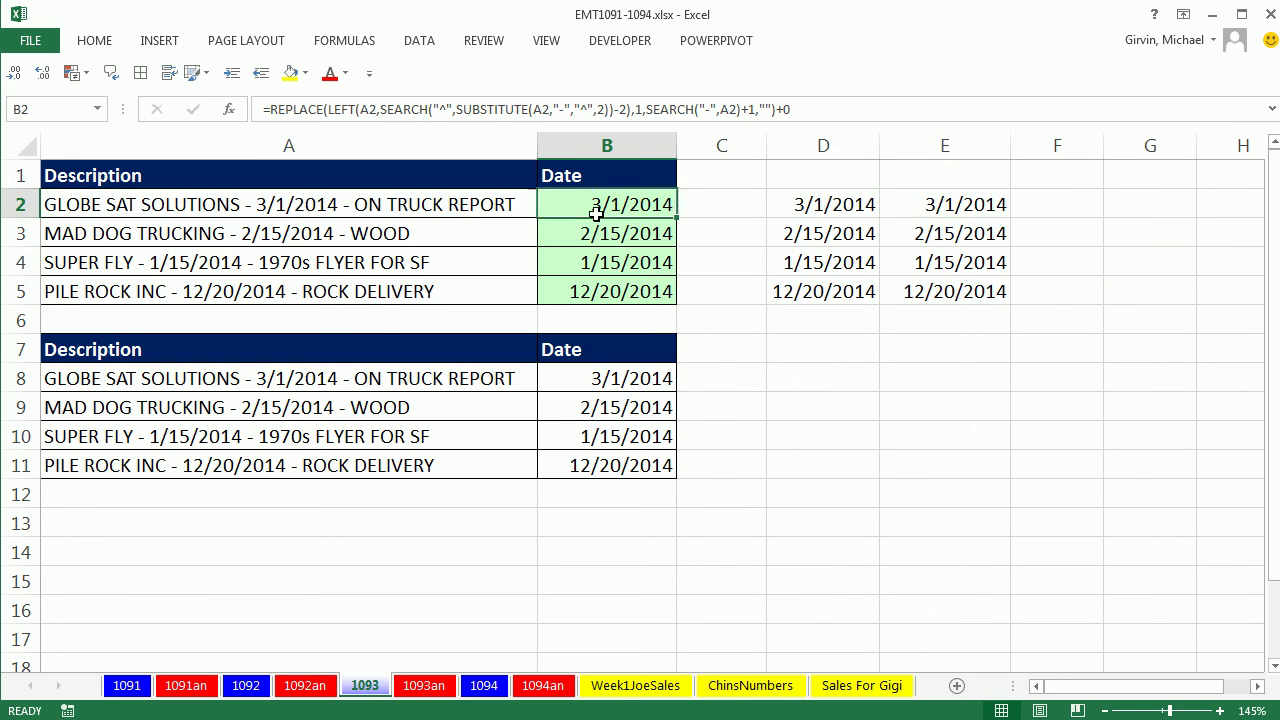
key(ctrl+Return)
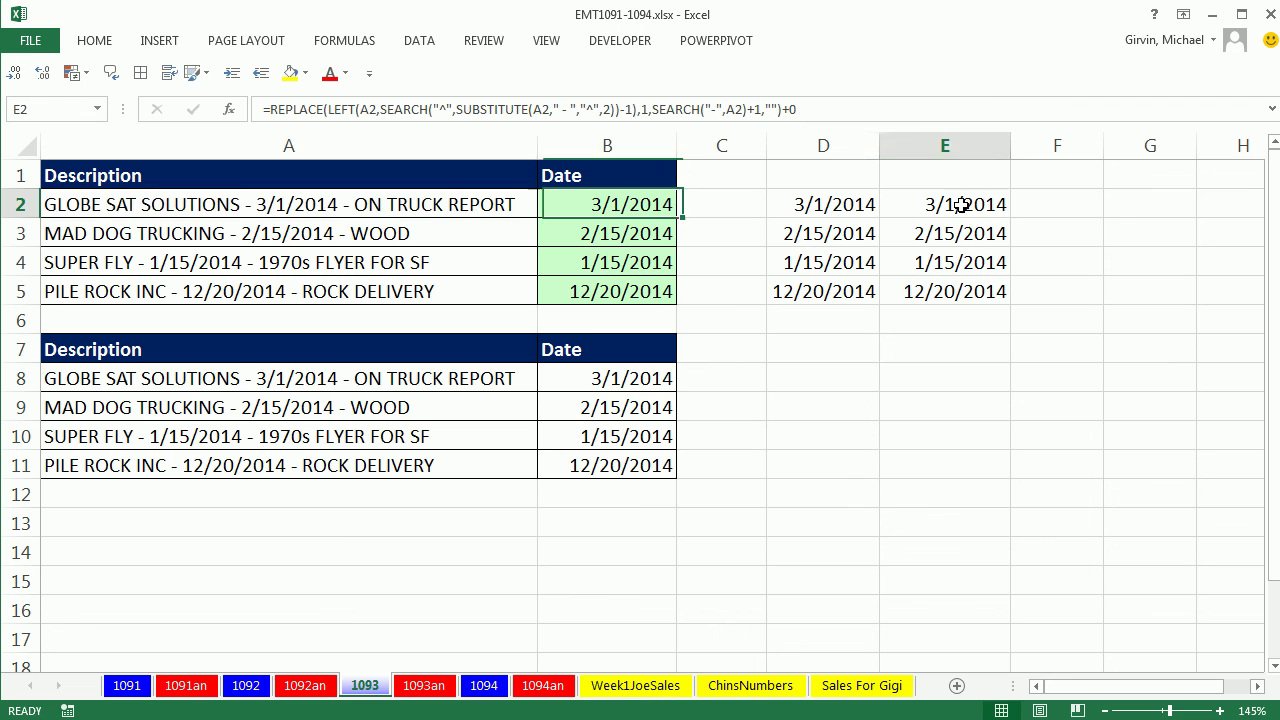
double_click(960, 205)
key(ctrl+Return)
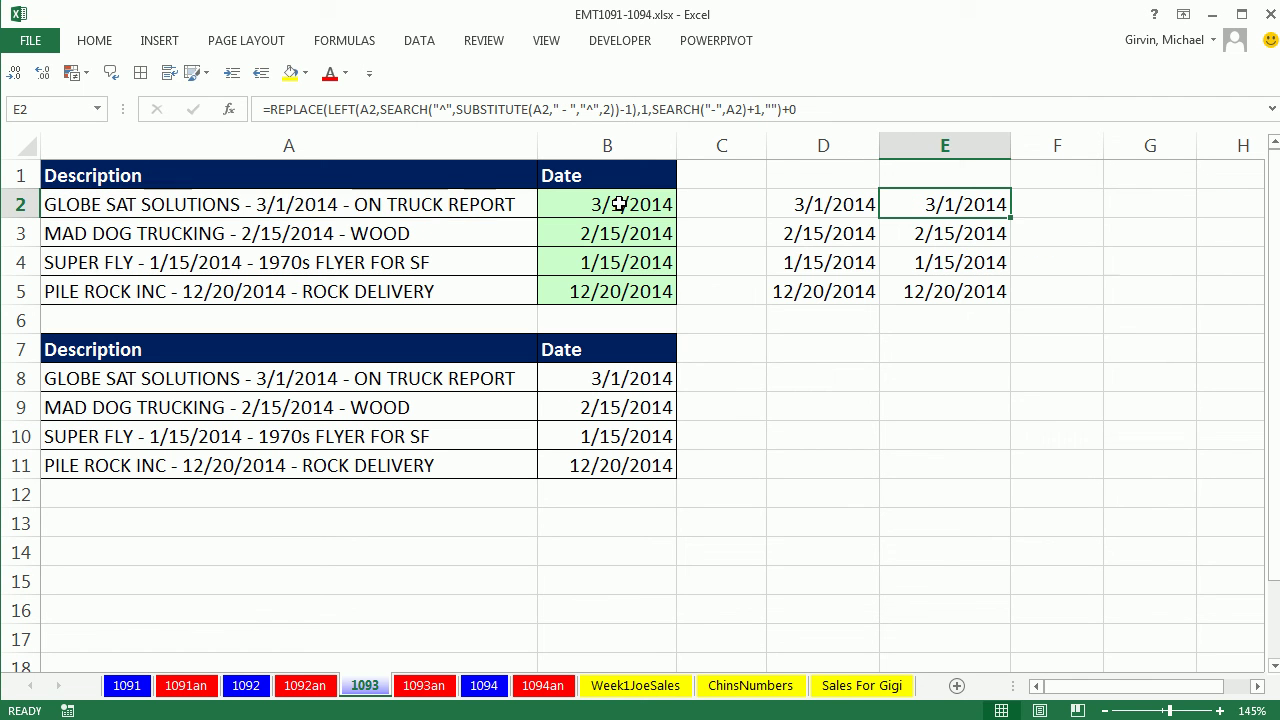
double_click(615, 204)
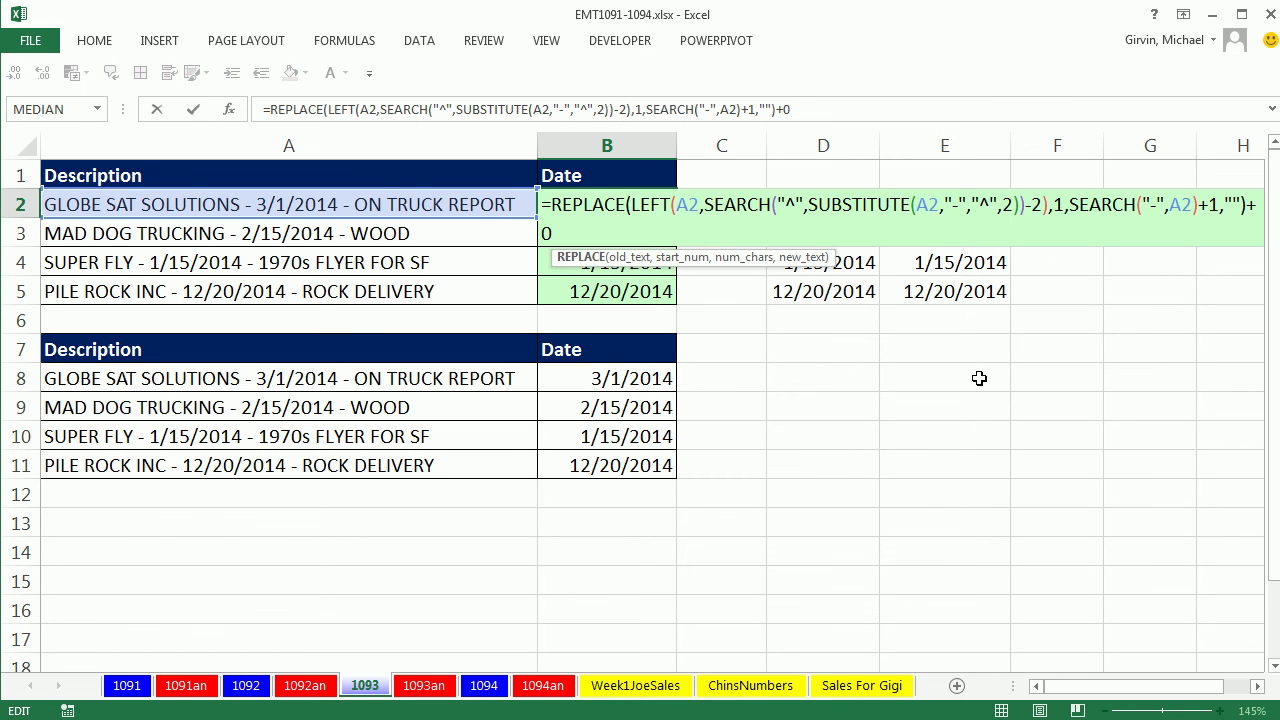